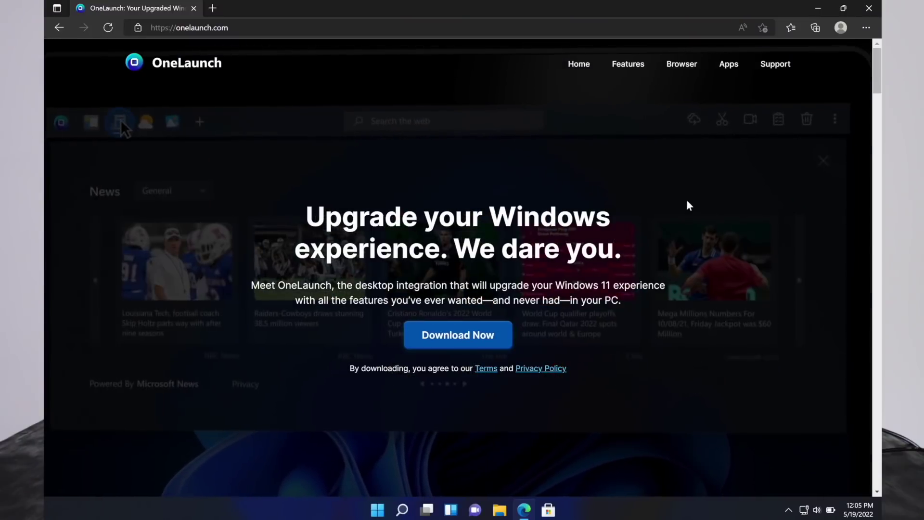
# - Scroll down through the OneLaunch website's features and back up to the top
pyautogui.scroll(-8, 688, 201)
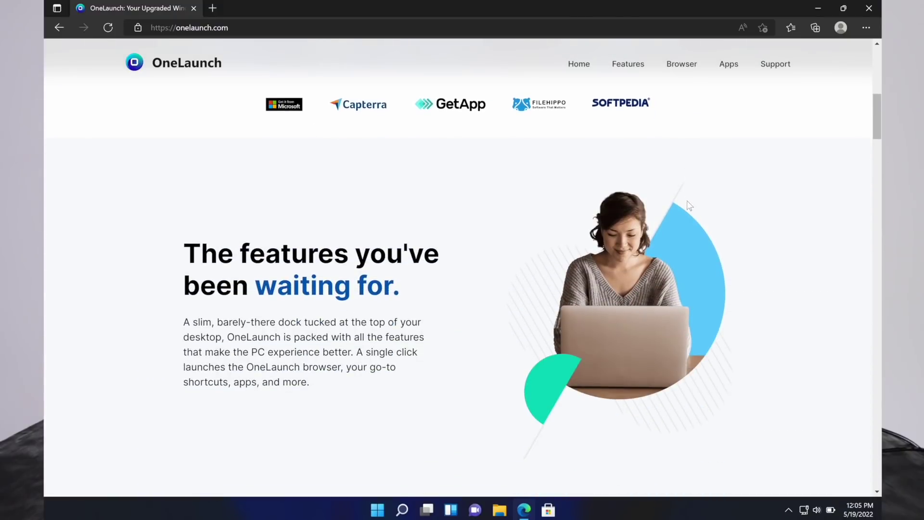
pyautogui.scroll(-15, 690, 206)
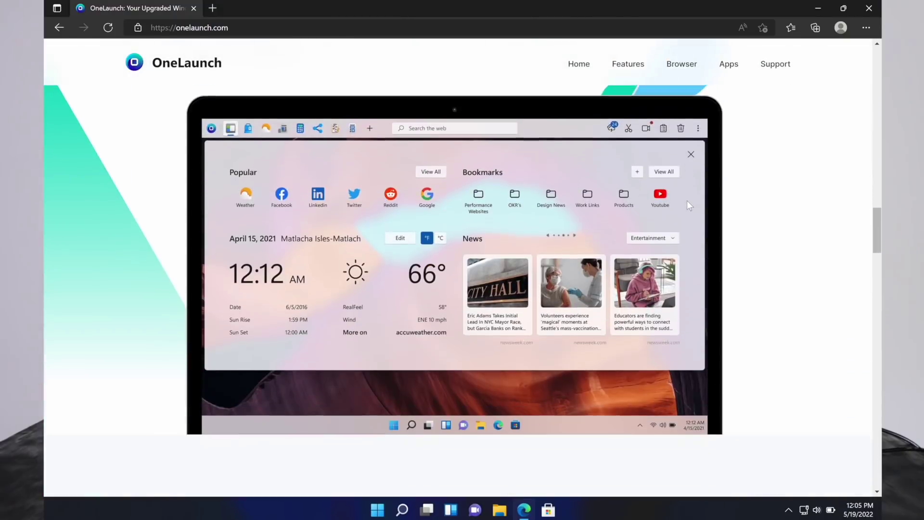
pyautogui.scroll(20, 690, 206)
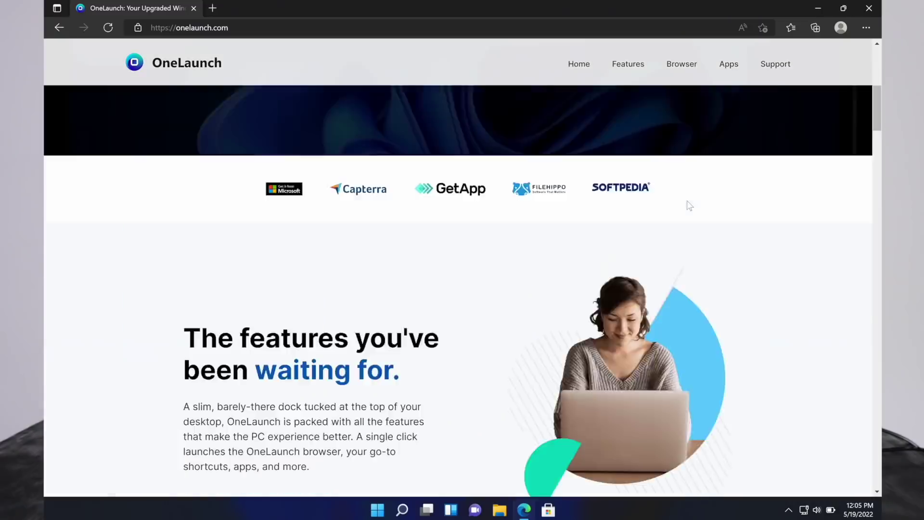
pyautogui.scroll(8, 690, 206)
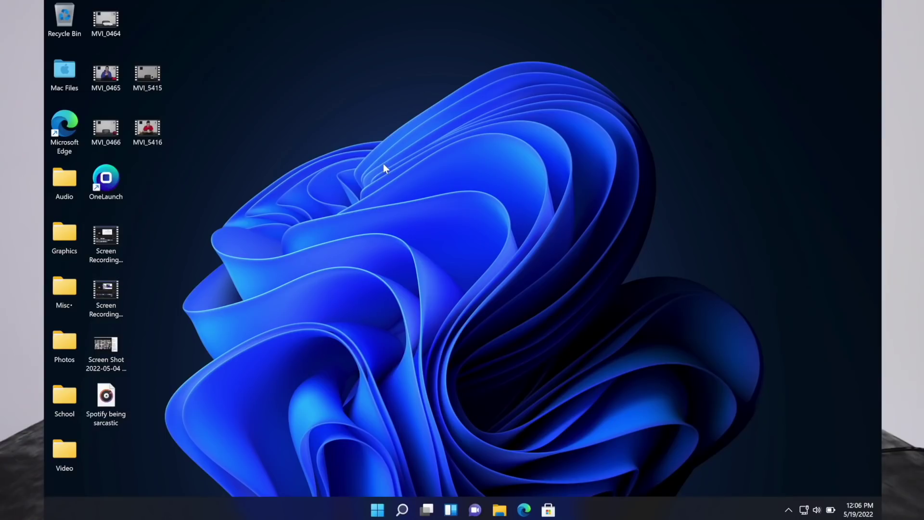
# - Launch OneLaunch from its desktop shortcut, check Windows Search and Start, then close its browser window
pyautogui.click(123, 193)
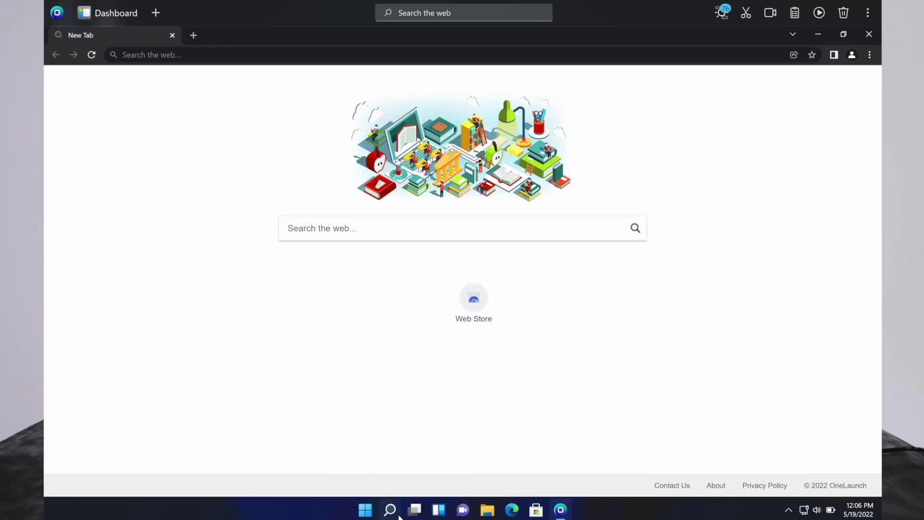
pyautogui.click(390, 509)
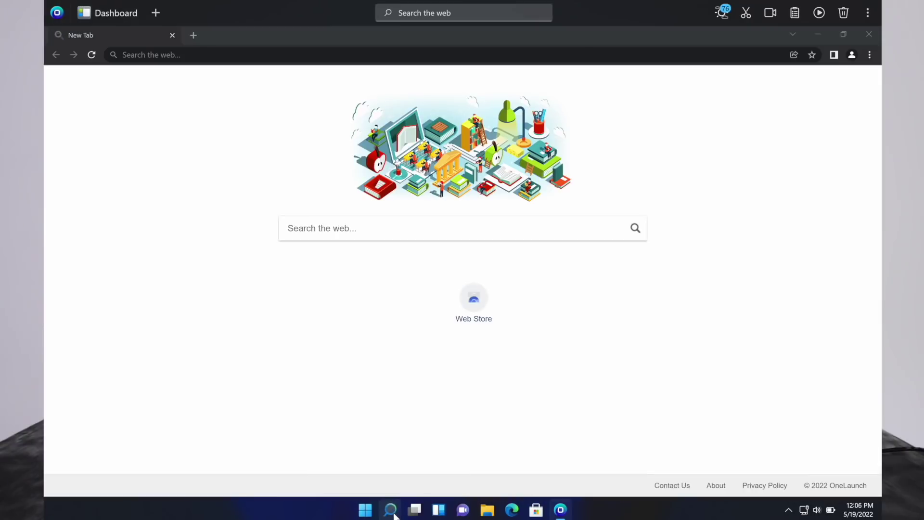
pyautogui.click(369, 513)
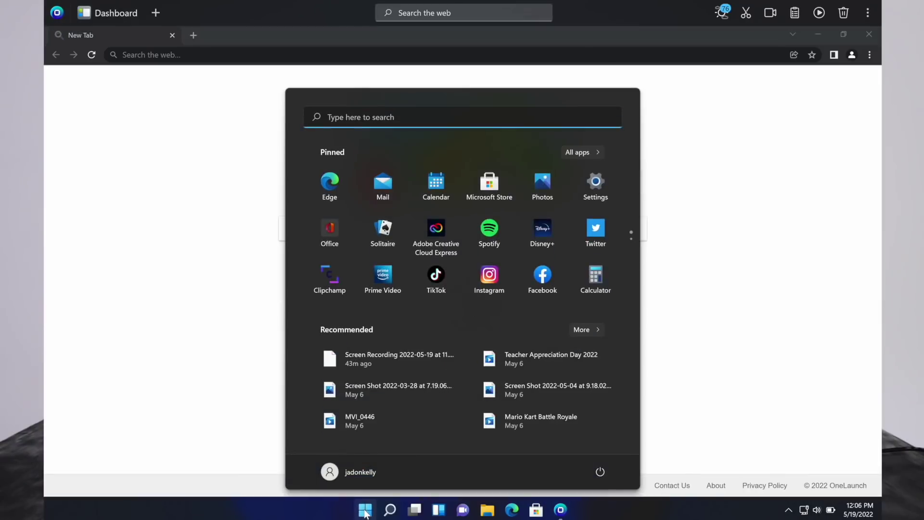
pyautogui.click(655, 158)
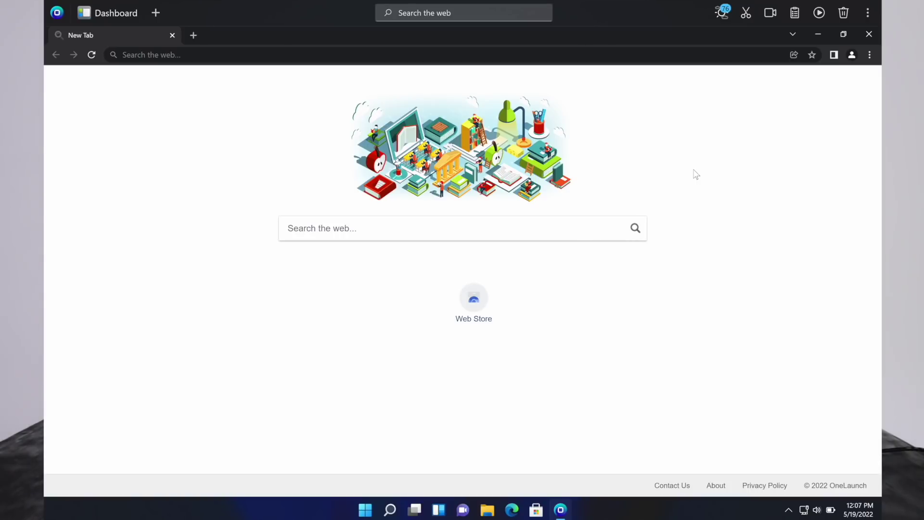
pyautogui.click(877, 37)
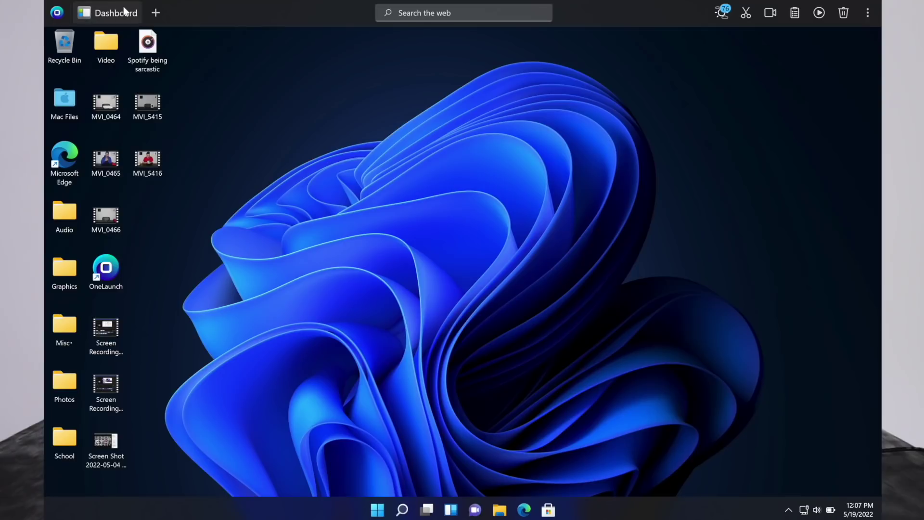
# - Open the Dashboard showing popular sites, 76° weather and news, then view its bookmark-adding options
pyautogui.click(58, 13)
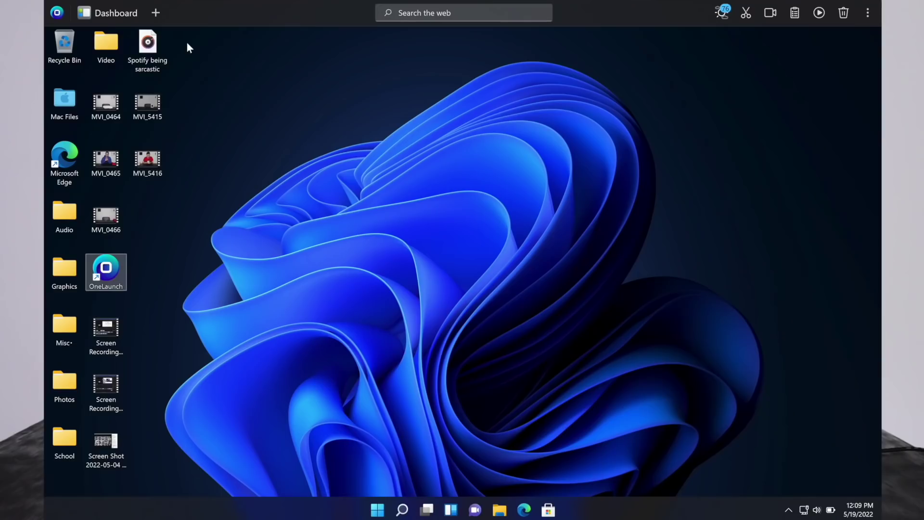
pyautogui.click(98, 12)
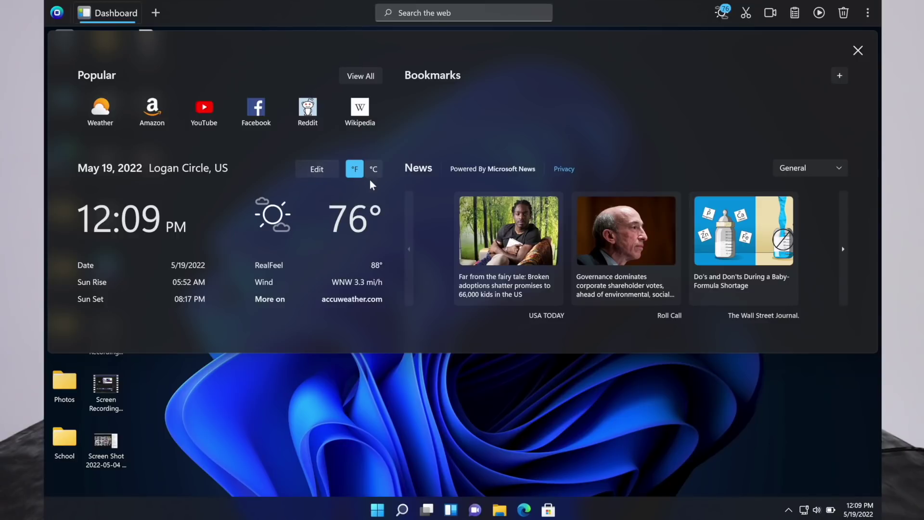
pyautogui.click(838, 80)
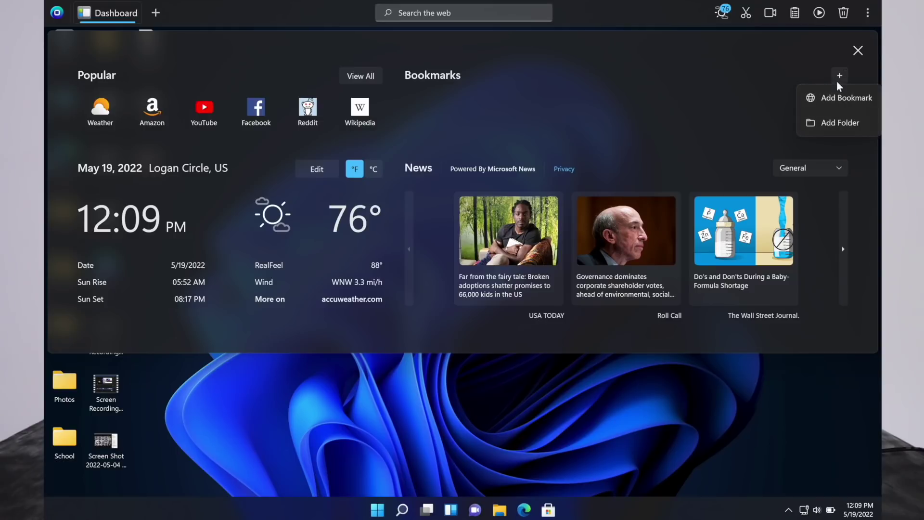
# - Start adding a bookmark and then a bookmark folder, cancelling both
pyautogui.click(828, 97)
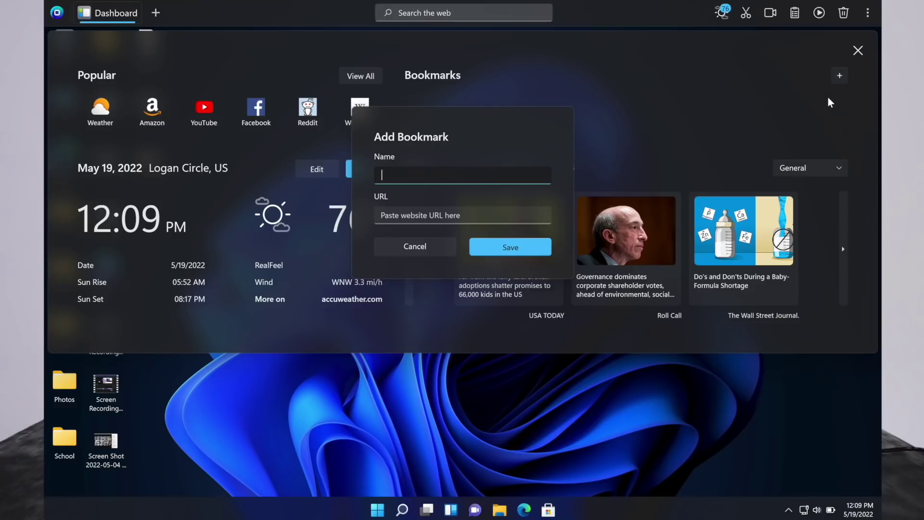
pyautogui.click(432, 242)
pyautogui.click(840, 76)
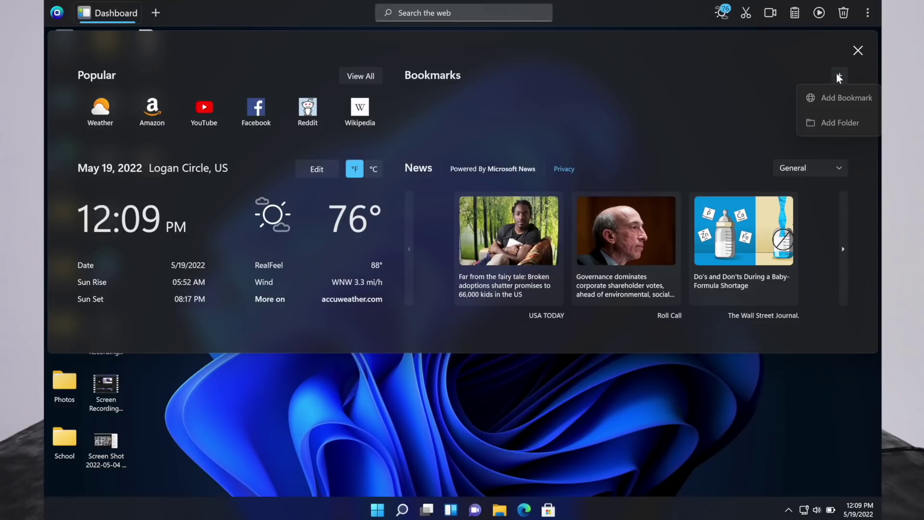
pyautogui.click(842, 121)
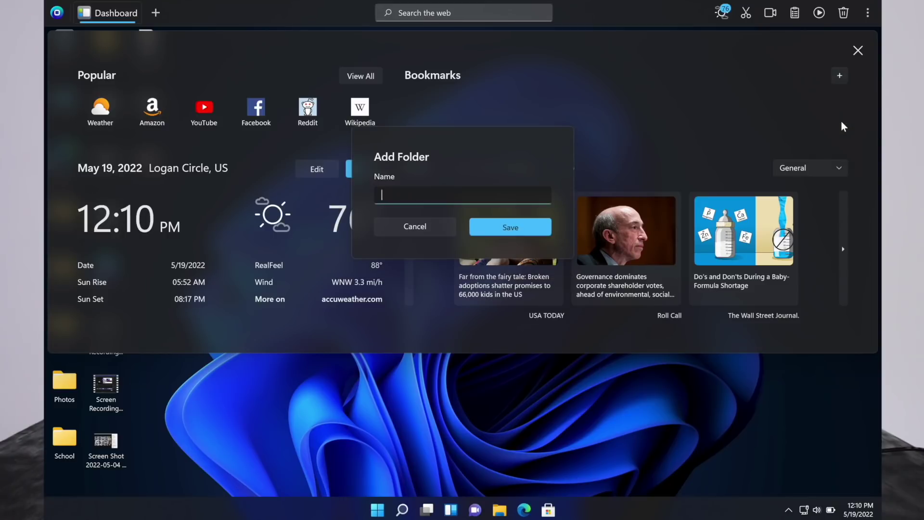
pyautogui.click(443, 235)
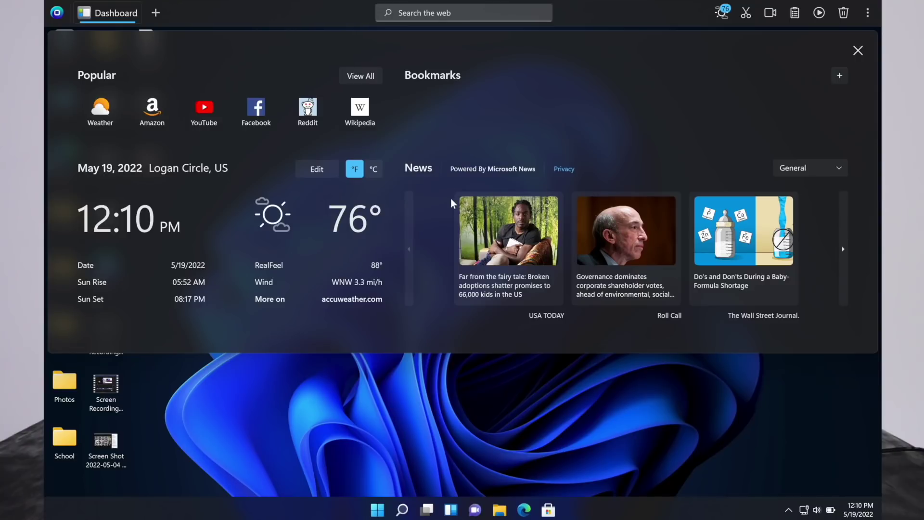
# - Switch Dashboard news to Sports, page the carousel twice, and open the NBA Playoffs Best Bets story
pyautogui.click(816, 165)
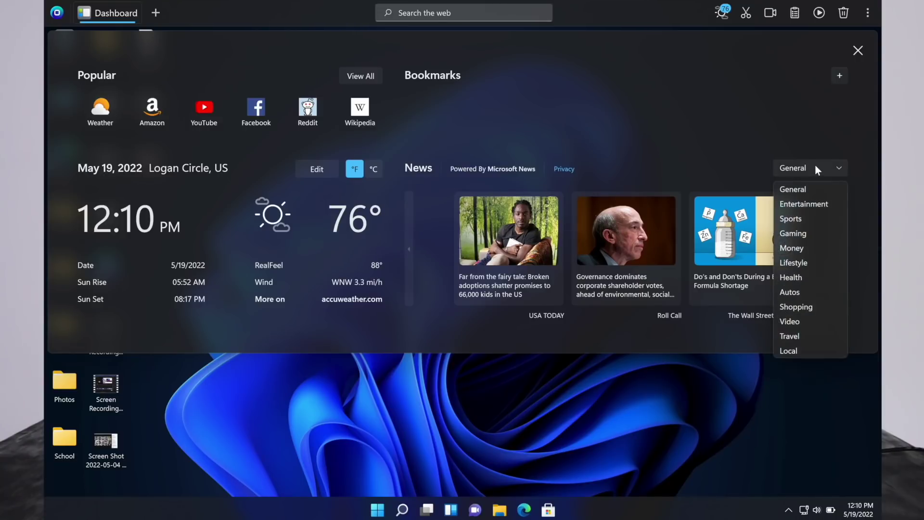
pyautogui.click(809, 215)
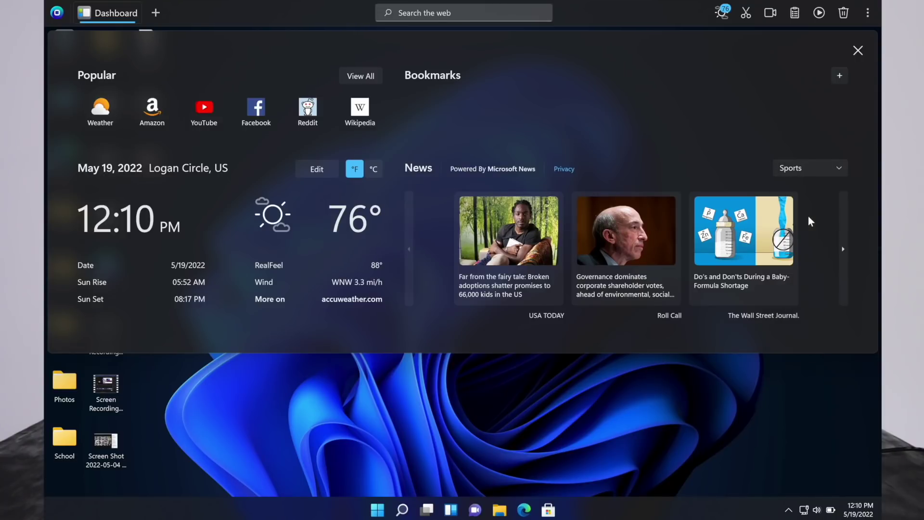
pyautogui.click(814, 168)
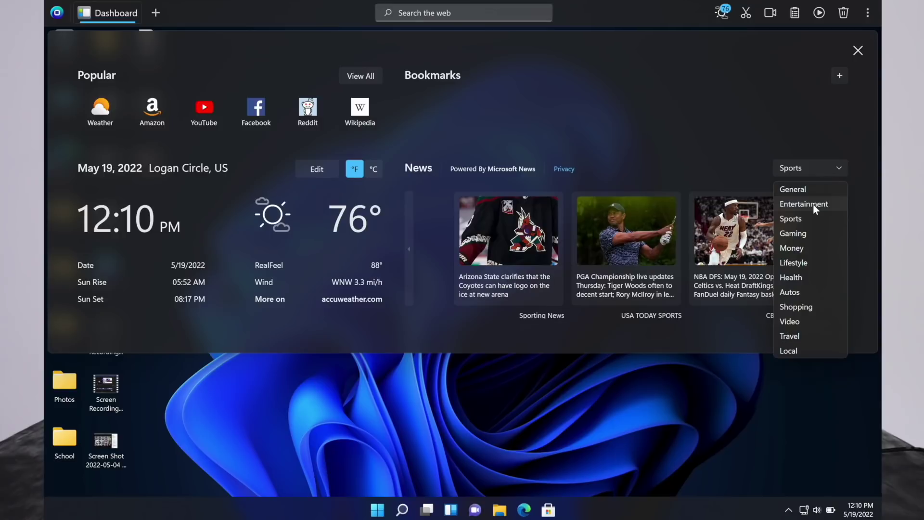
pyautogui.click(712, 132)
pyautogui.click(847, 241)
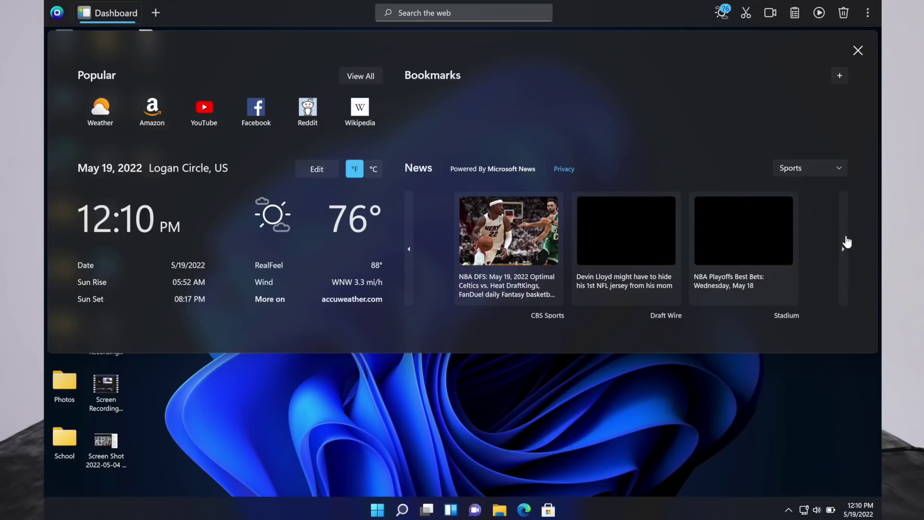
pyautogui.click(848, 242)
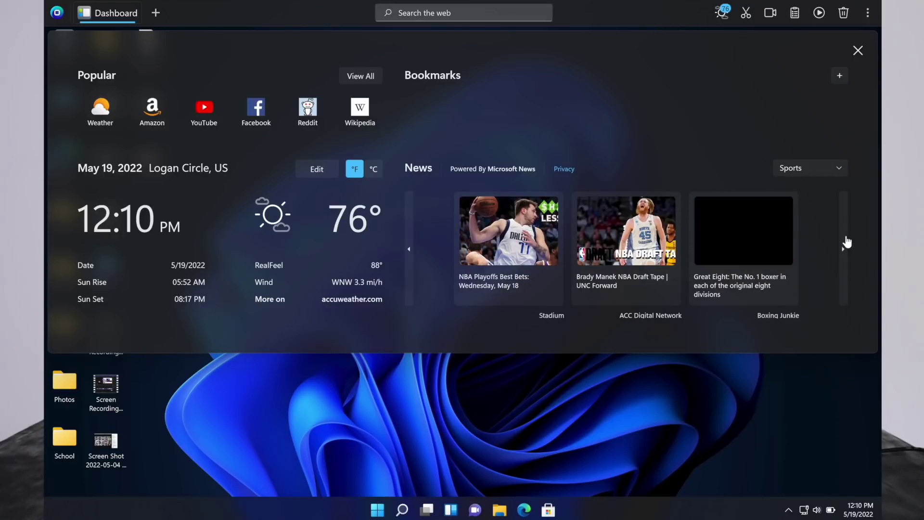
pyautogui.click(533, 238)
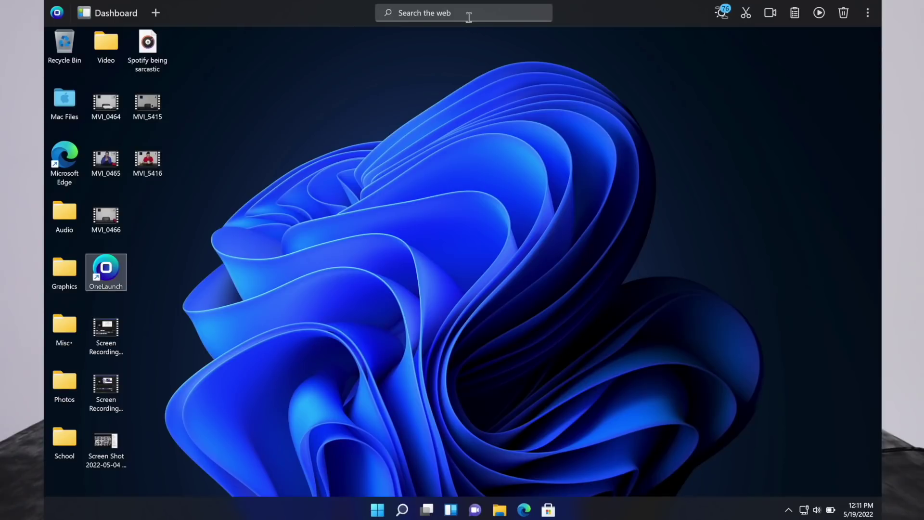
pyautogui.click(495, 11)
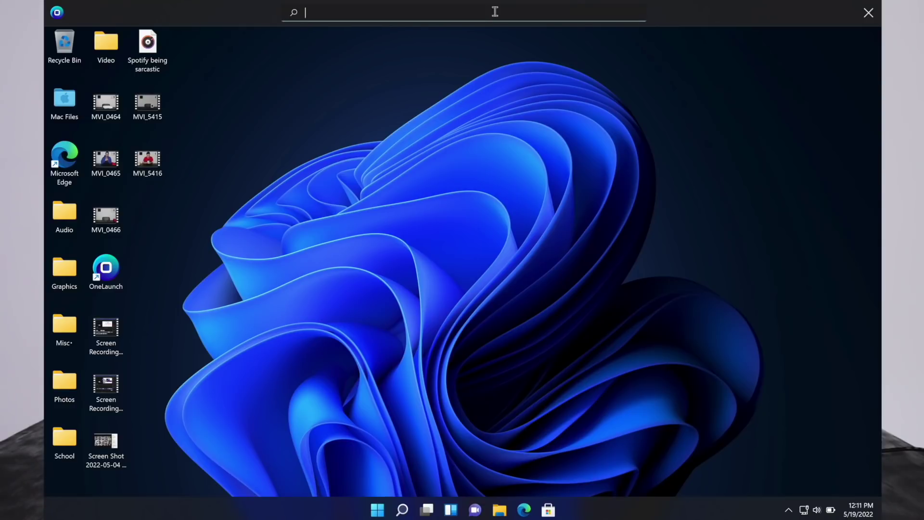
pyautogui.write('tech particle')
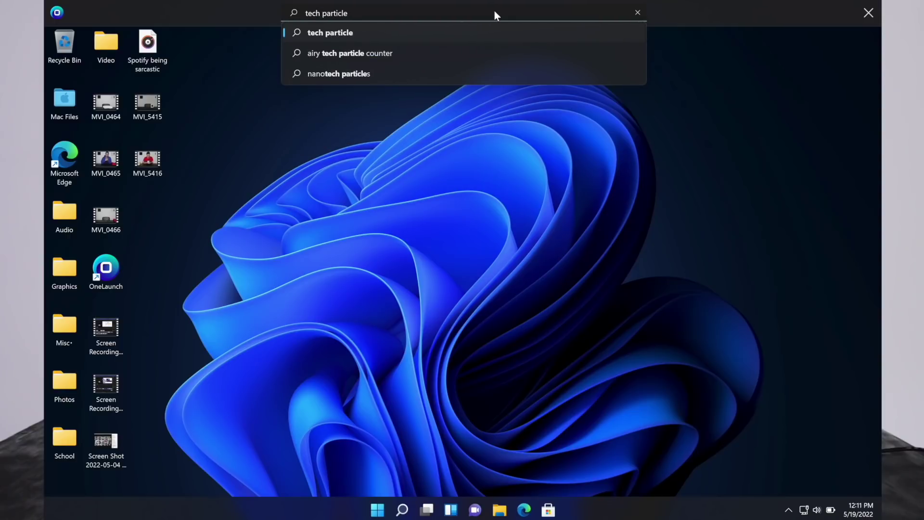
pyautogui.press('Return')
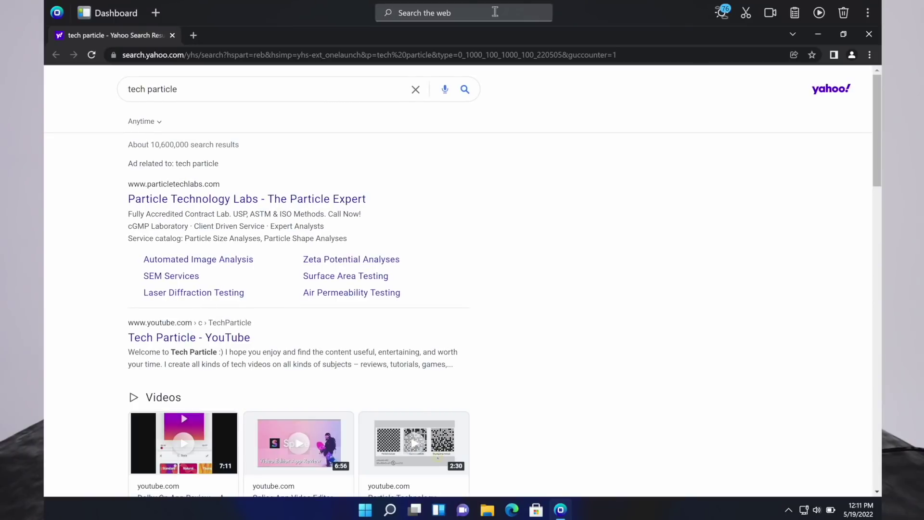
pyautogui.scroll(-3, 289, 203)
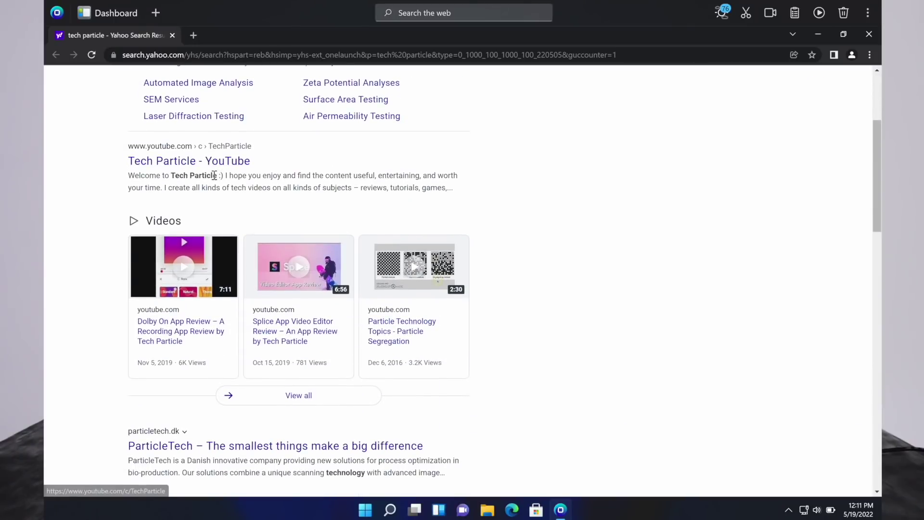
pyautogui.scroll(3, 214, 171)
pyautogui.scroll(-3, 441, 233)
pyautogui.scroll(-4, 443, 232)
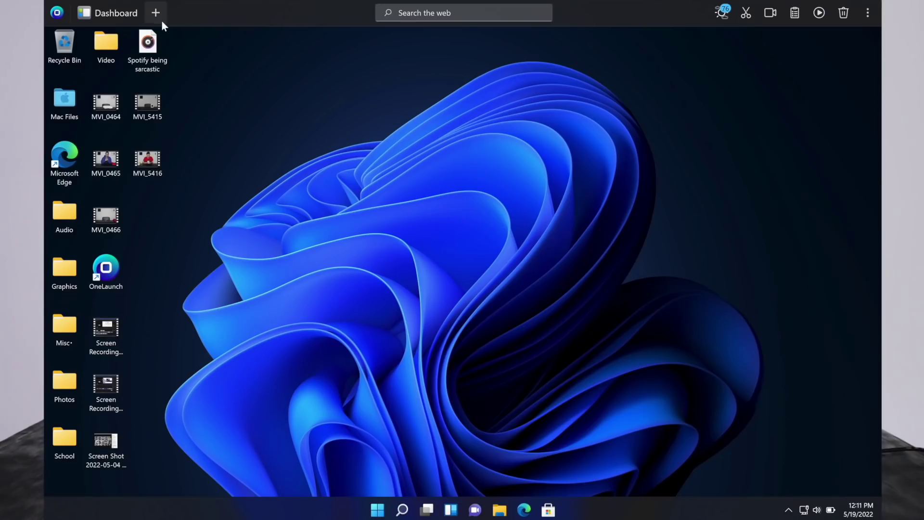
pyautogui.click(157, 18)
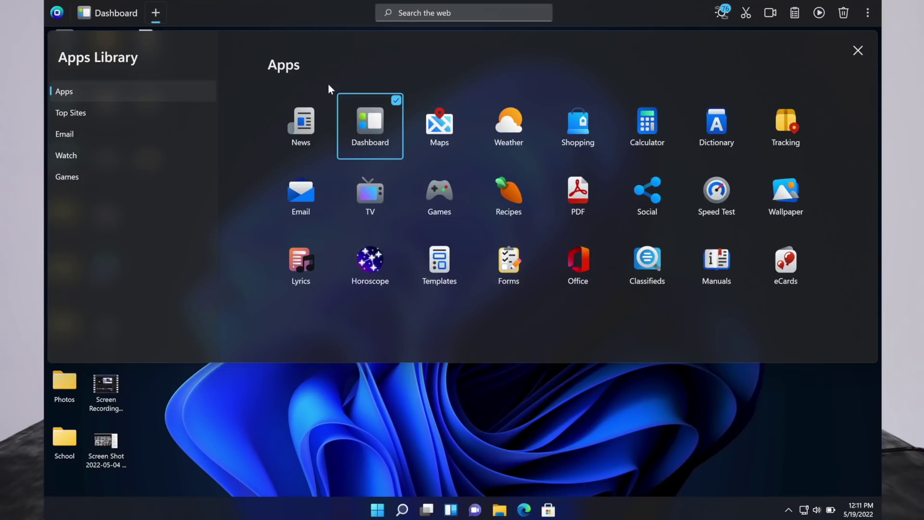
# - Add Games, Weather, Calculator, Speed Test, Wallpaper and Tracking to the dock
pyautogui.click(439, 195)
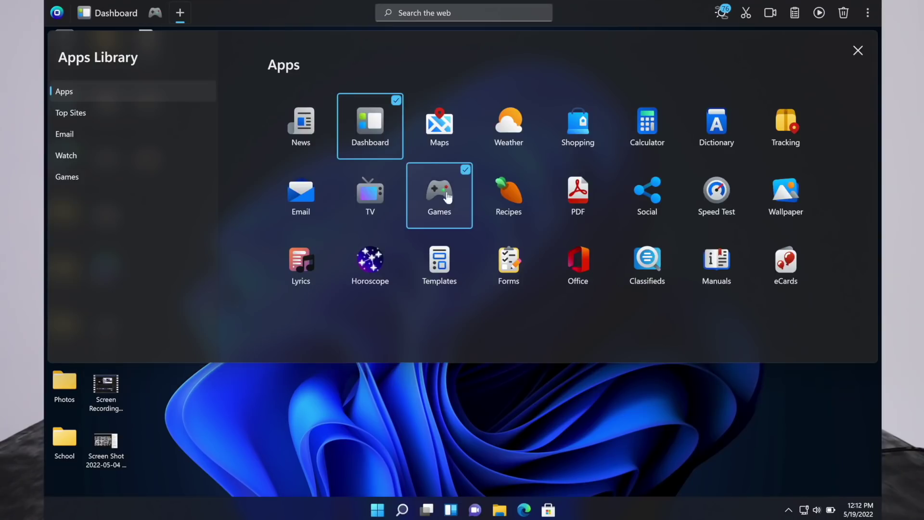
pyautogui.click(512, 126)
pyautogui.click(647, 127)
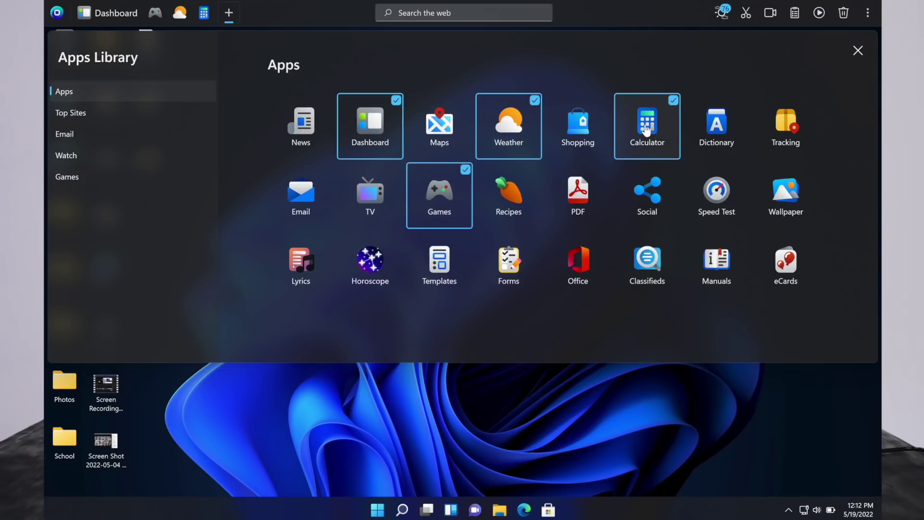
pyautogui.click(715, 207)
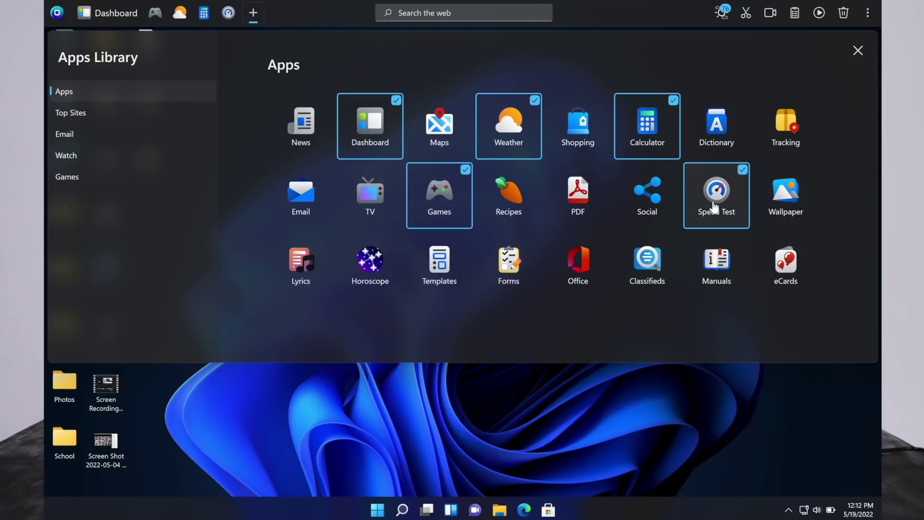
pyautogui.click(786, 193)
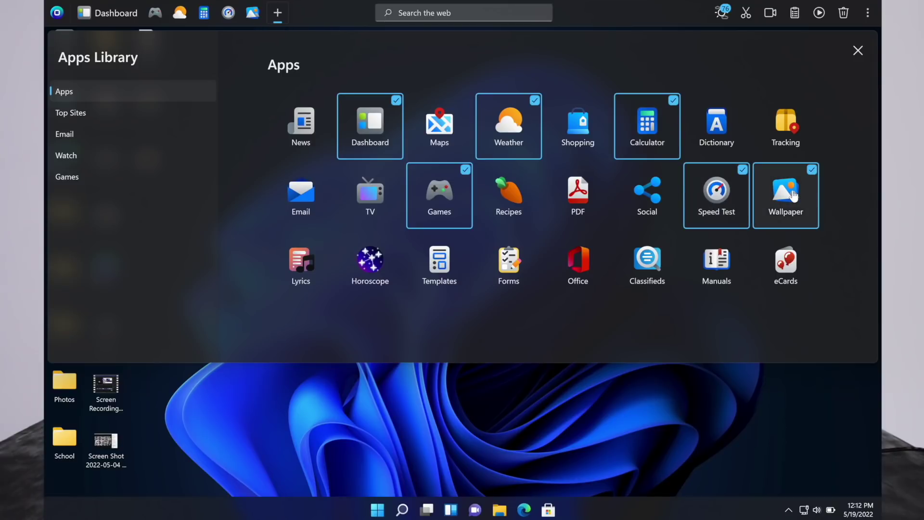
pyautogui.click(795, 140)
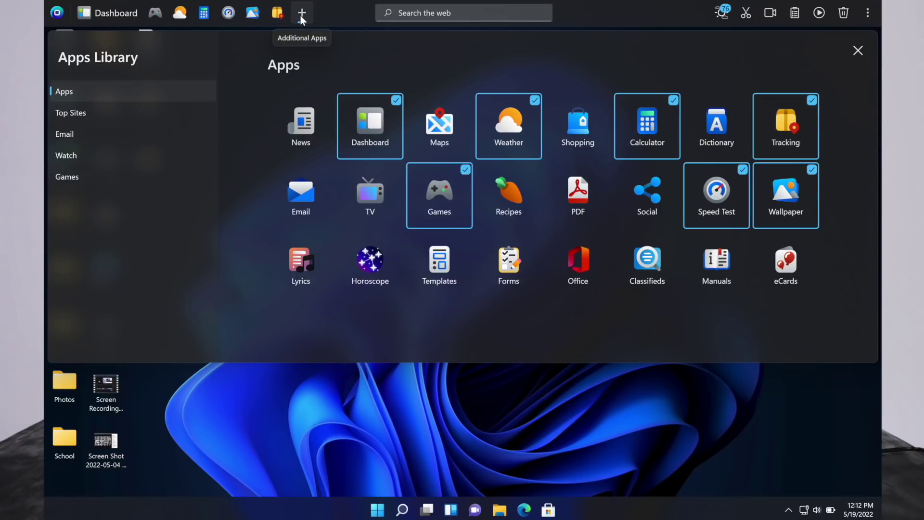
# - Add Amazon, Gmail, YouTube and TenTrix from their categories, then close the Apps Library
pyautogui.click(128, 113)
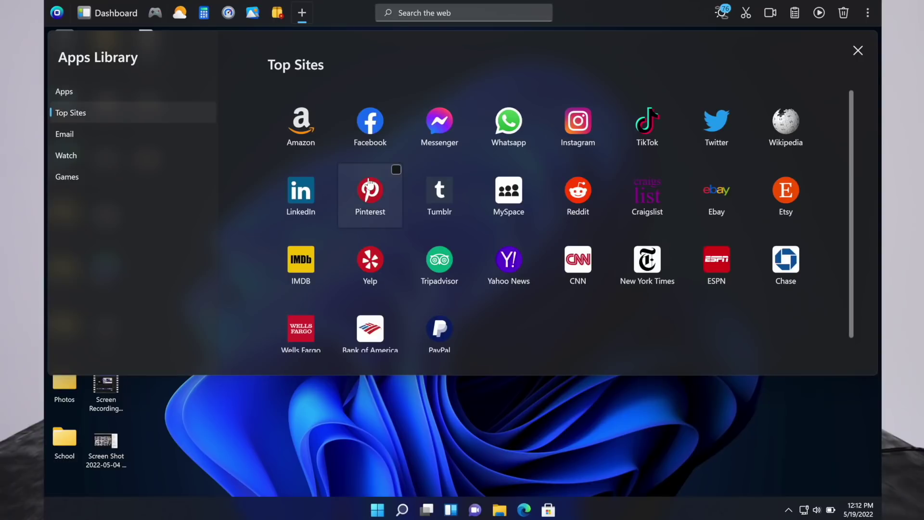
pyautogui.click(303, 128)
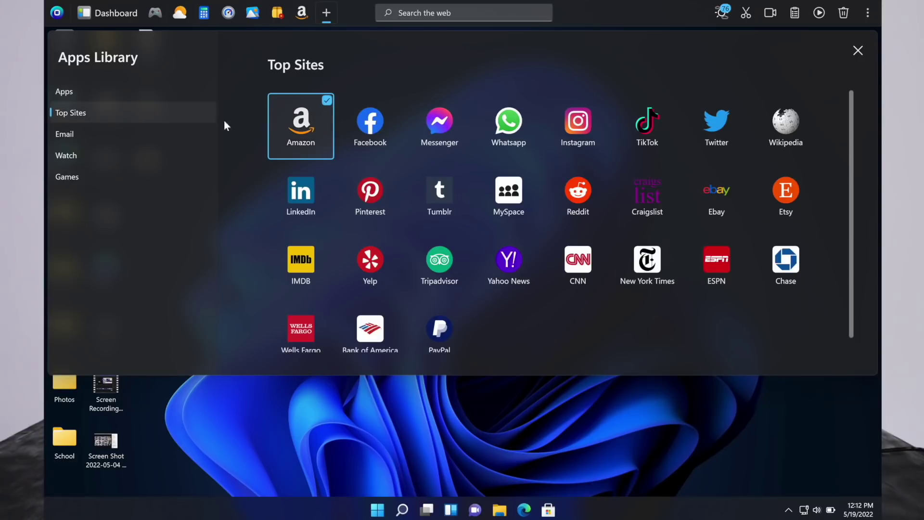
pyautogui.click(167, 139)
pyautogui.click(313, 128)
pyautogui.click(140, 157)
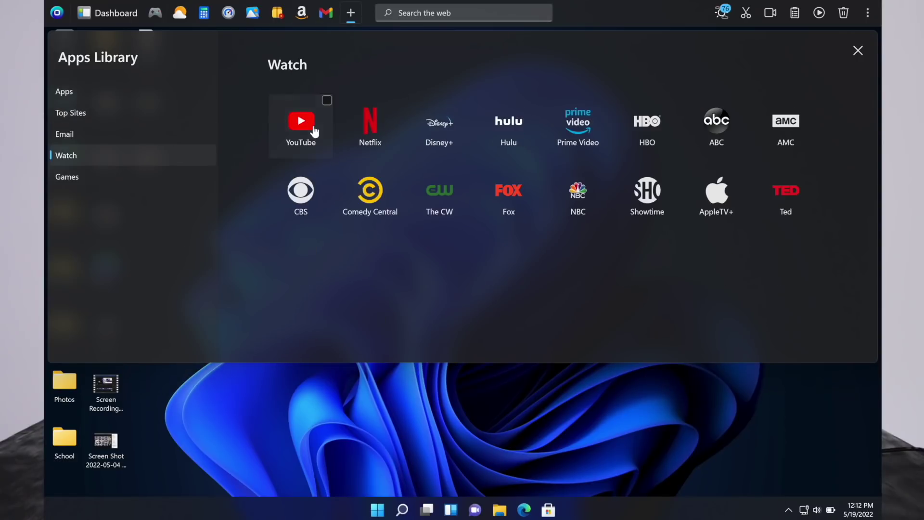
pyautogui.click(313, 129)
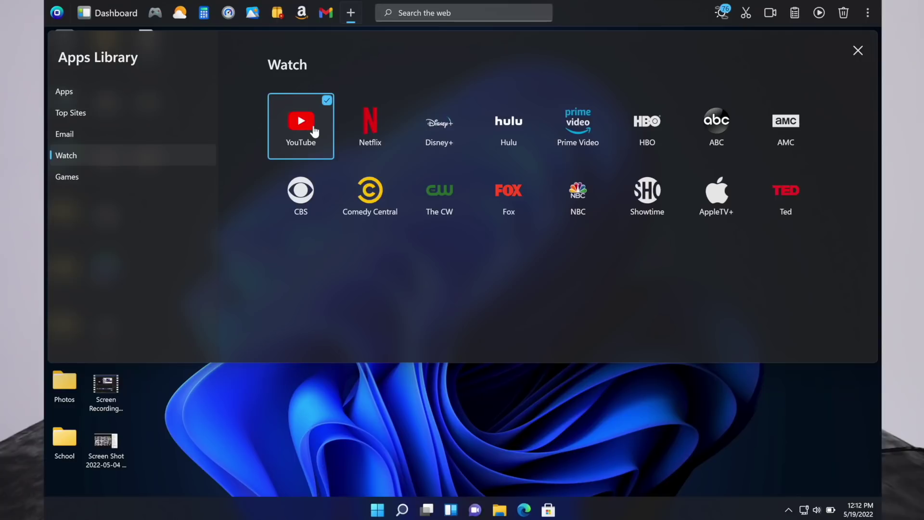
pyautogui.click(169, 178)
pyautogui.click(369, 179)
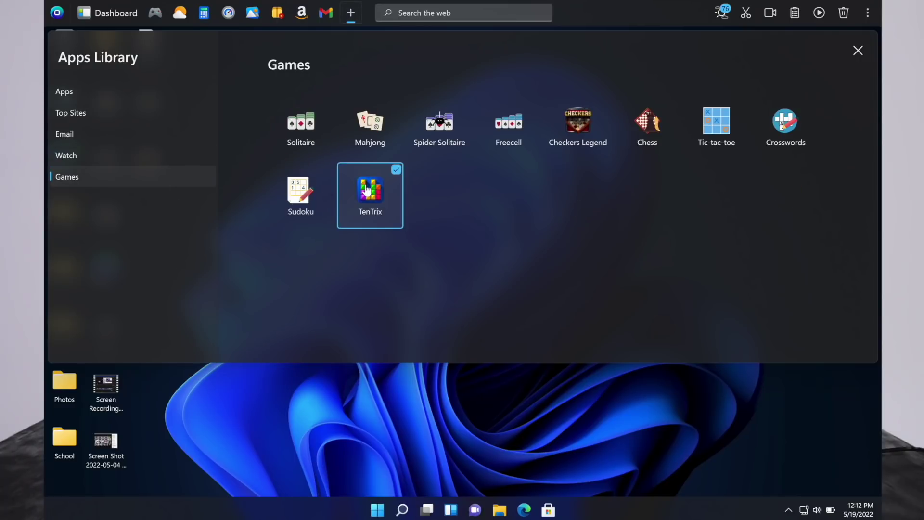
pyautogui.click(859, 51)
# - Page five times through the wallpaper gallery and set the ocean photo as the desktop background
pyautogui.click(252, 12)
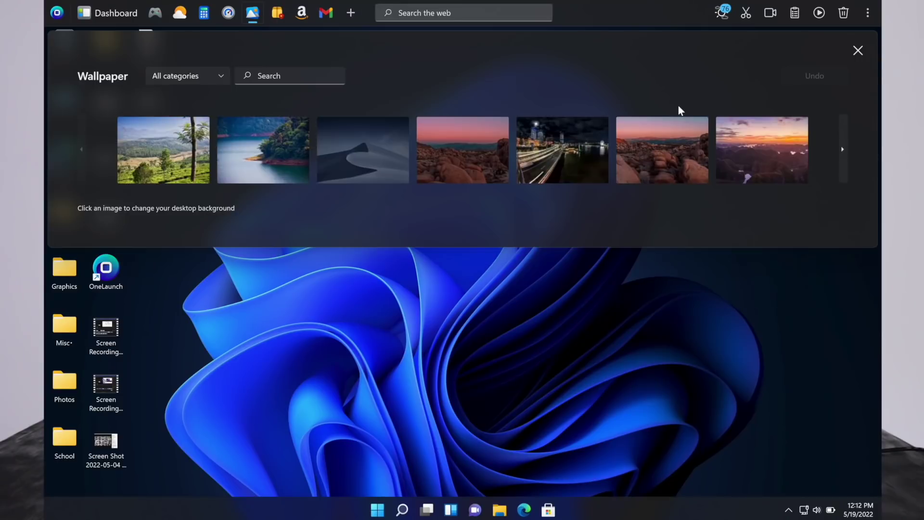
pyautogui.click(843, 151)
pyautogui.click(843, 151)
pyautogui.click(843, 150)
pyautogui.click(843, 150)
pyautogui.click(843, 151)
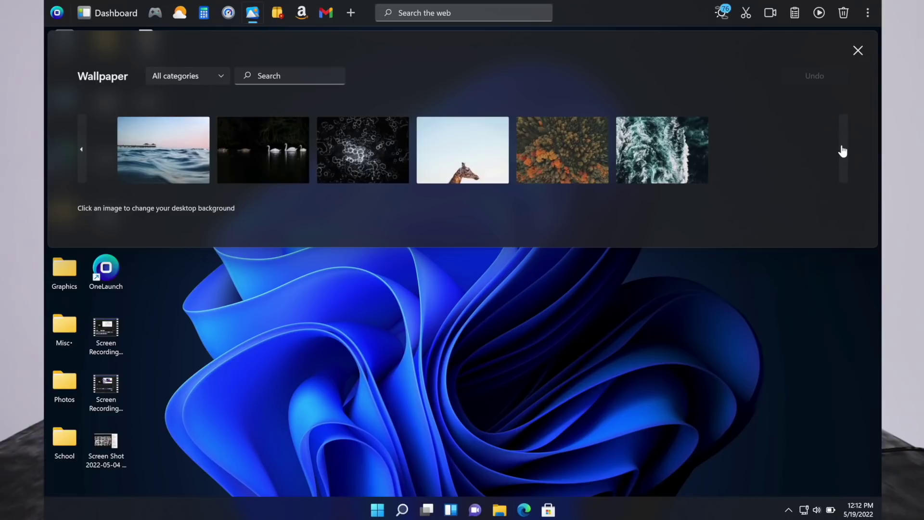
pyautogui.click(144, 154)
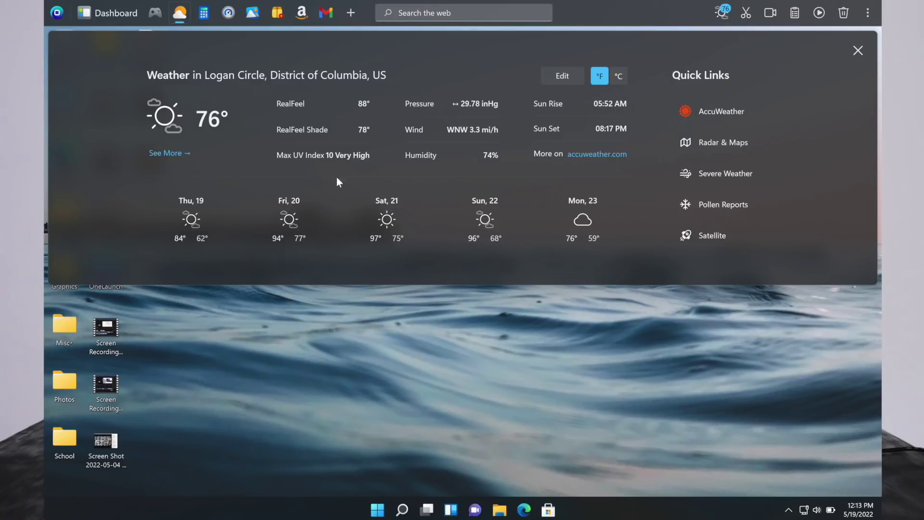
# - Open the Calculator panel, then the Speed Test panel, and close Speed Test
pyautogui.click(202, 17)
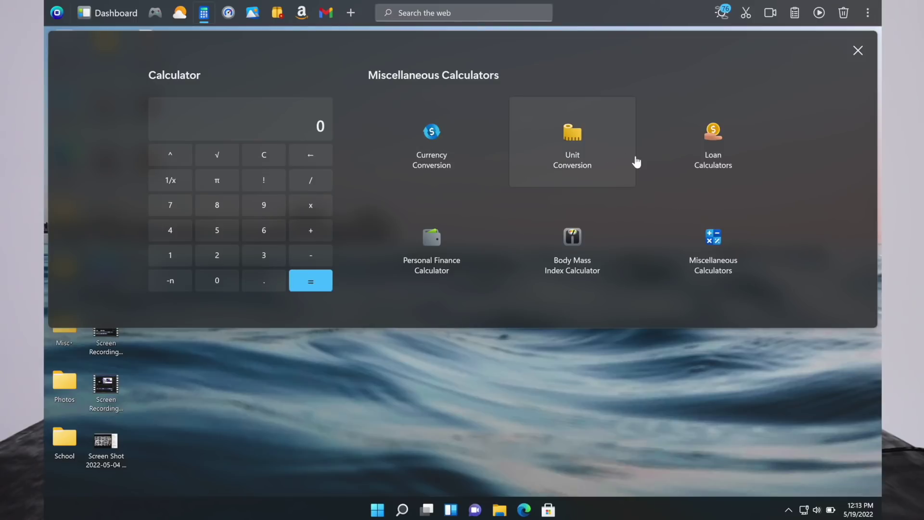
pyautogui.click(229, 12)
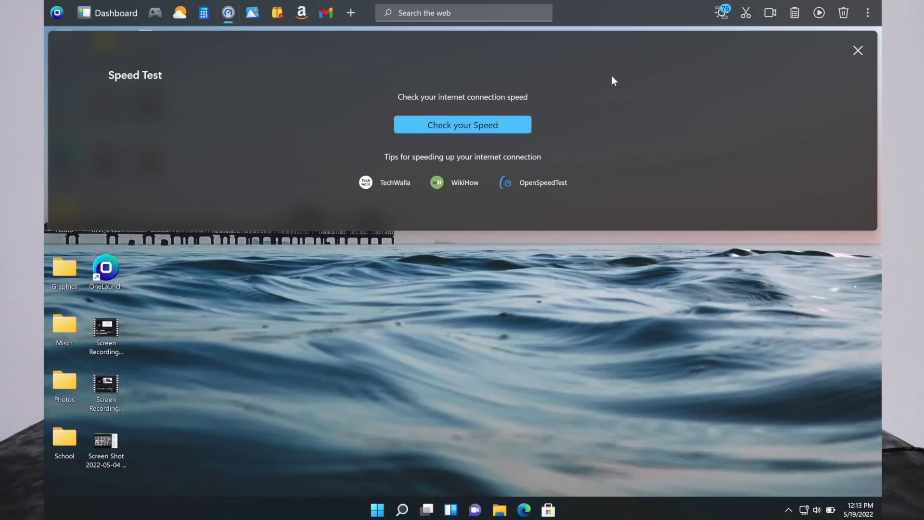
pyautogui.click(858, 51)
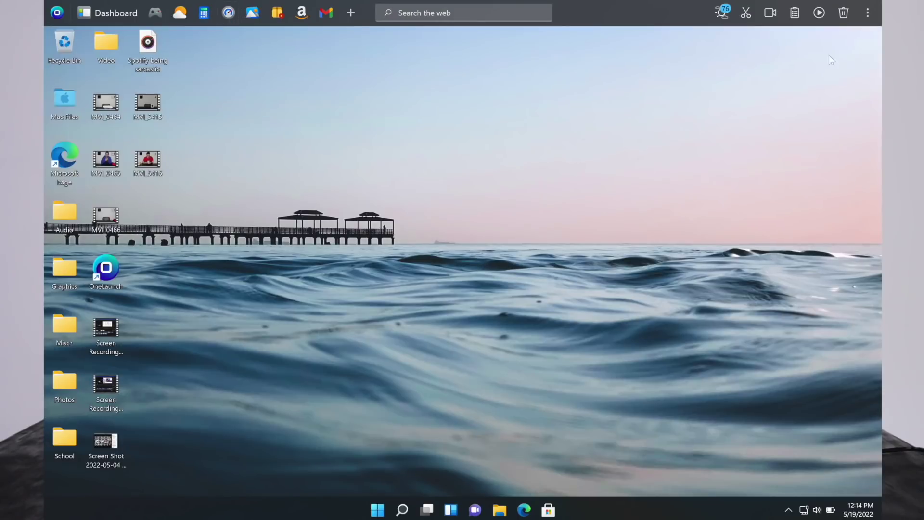
# - Through Manage Apps, remove TenTrix, Gmail, Games and Weather from the dock and close the library
pyautogui.click(353, 15)
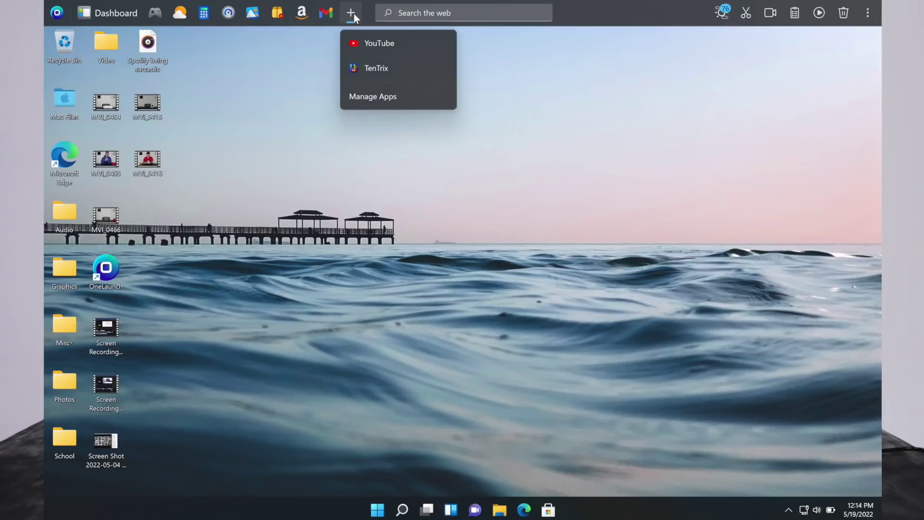
pyautogui.click(380, 90)
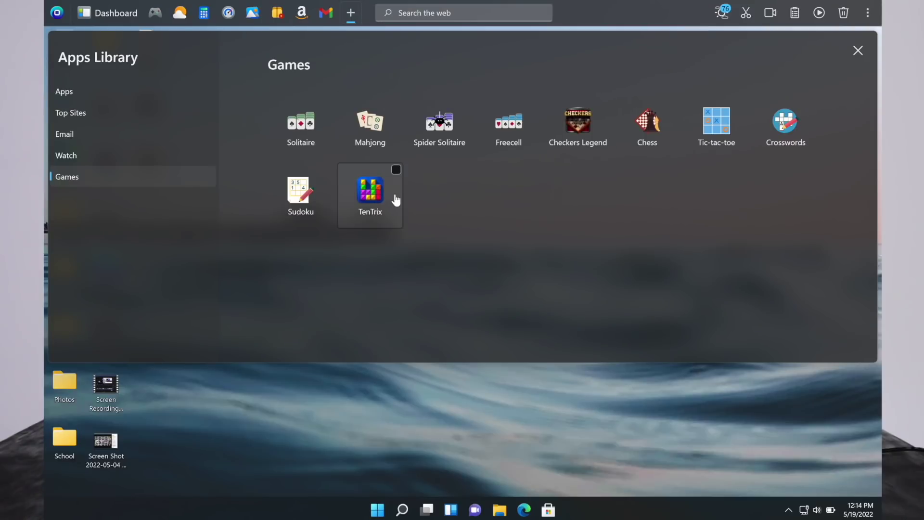
pyautogui.click(138, 159)
pyautogui.click(124, 137)
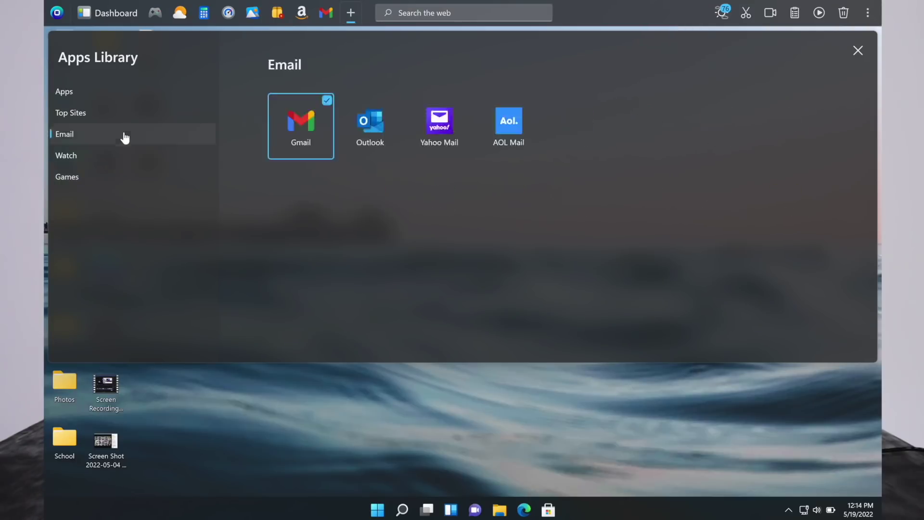
pyautogui.click(859, 51)
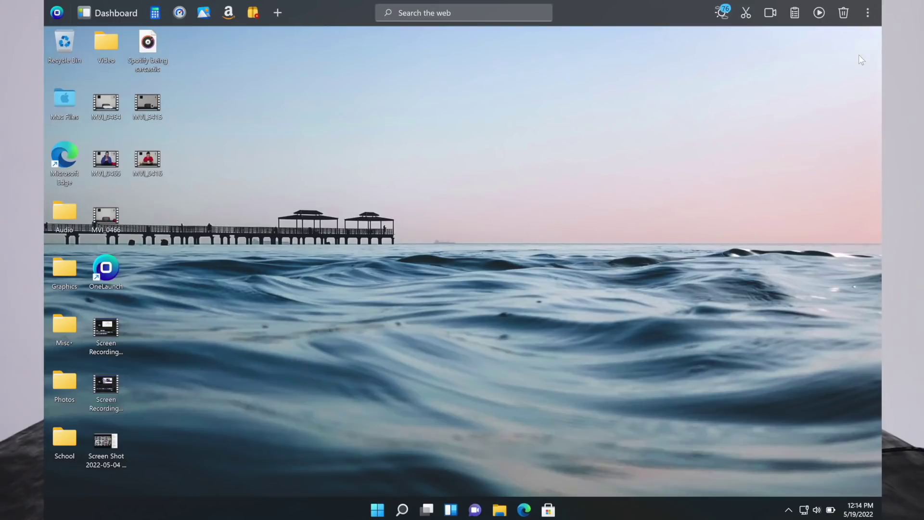
pyautogui.click(281, 17)
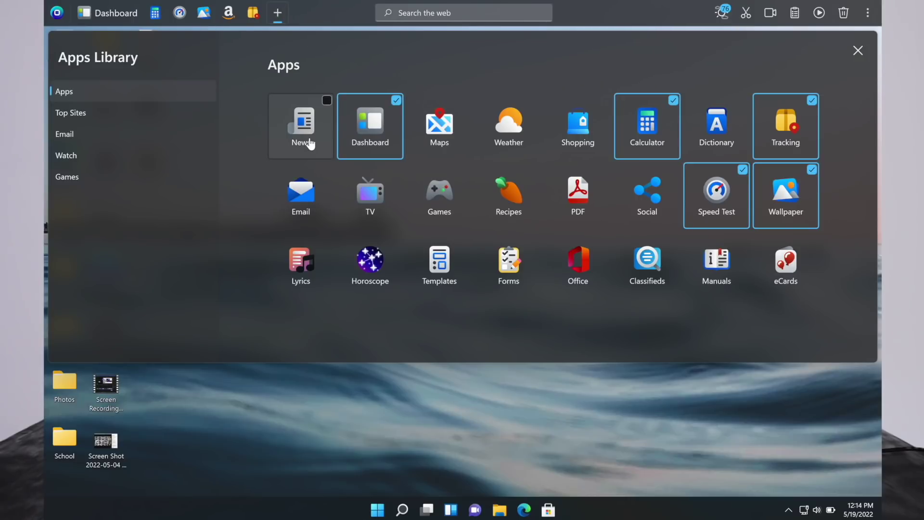
pyautogui.click(858, 50)
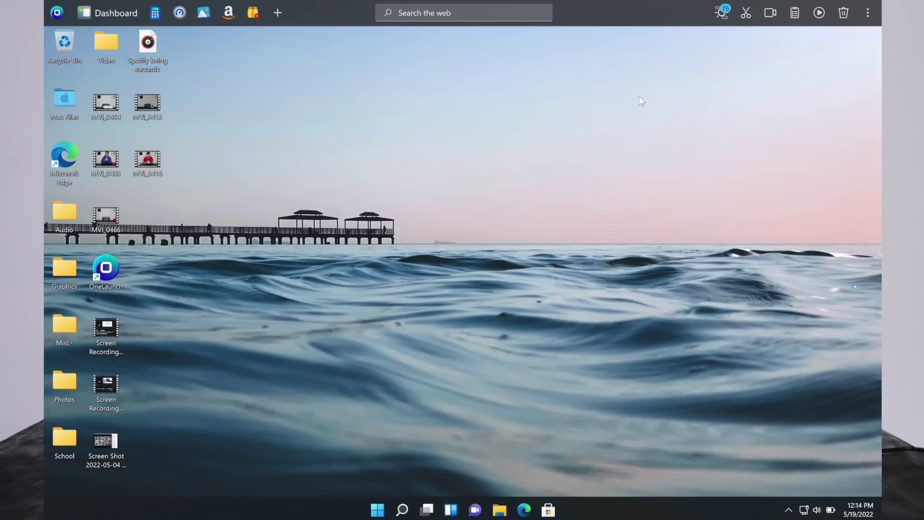
pyautogui.click(723, 15)
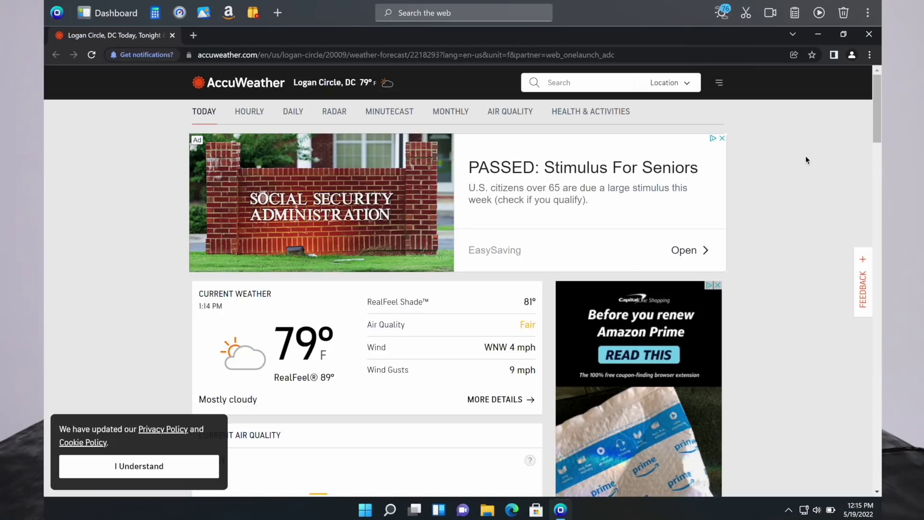
pyautogui.click(869, 34)
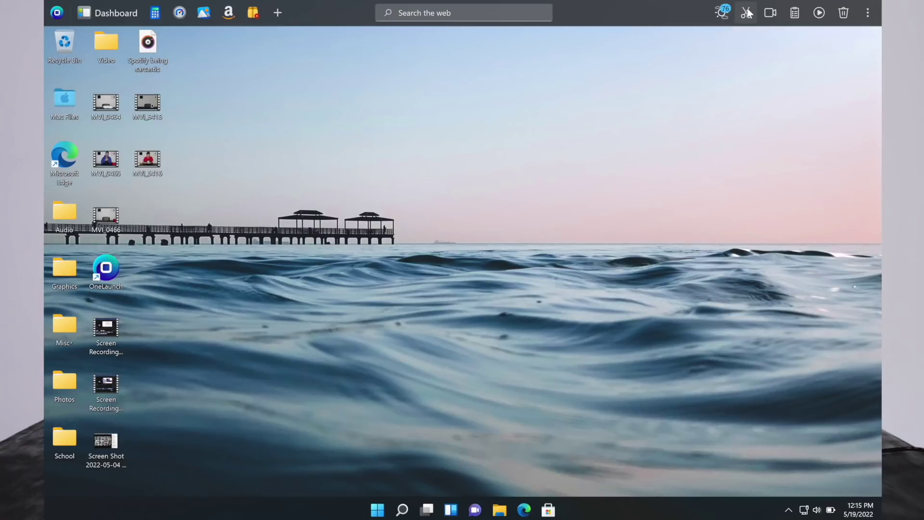
# - Try freeform, rectangular and window snip modes, capture a full-screen snip, and view clipboard history
pyautogui.click(747, 13)
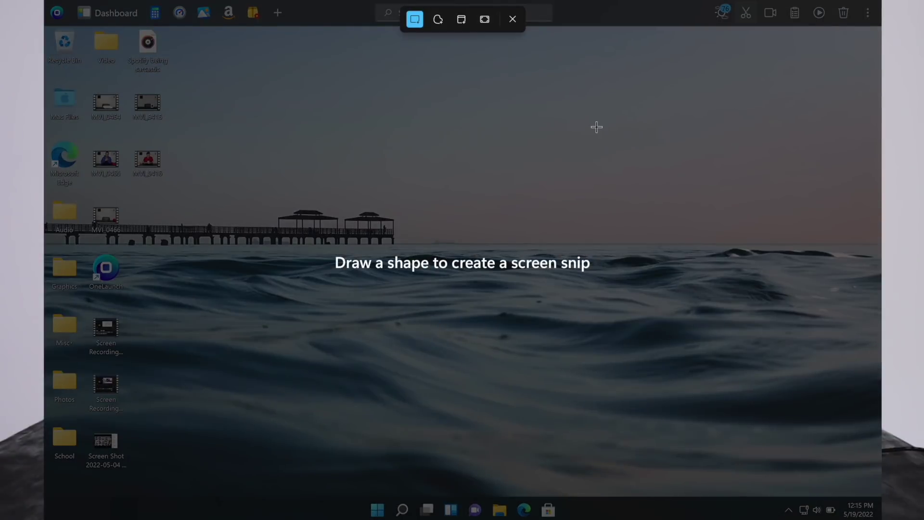
pyautogui.click(437, 21)
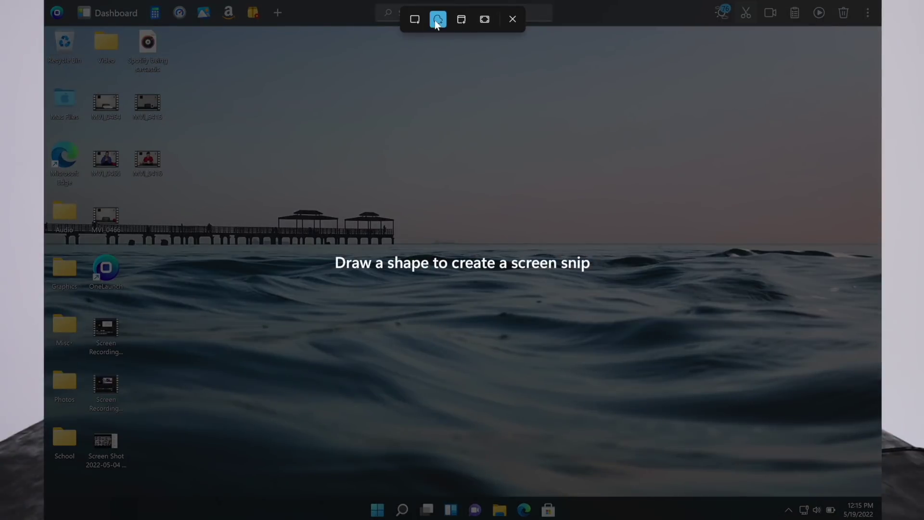
pyautogui.click(414, 21)
pyautogui.click(463, 20)
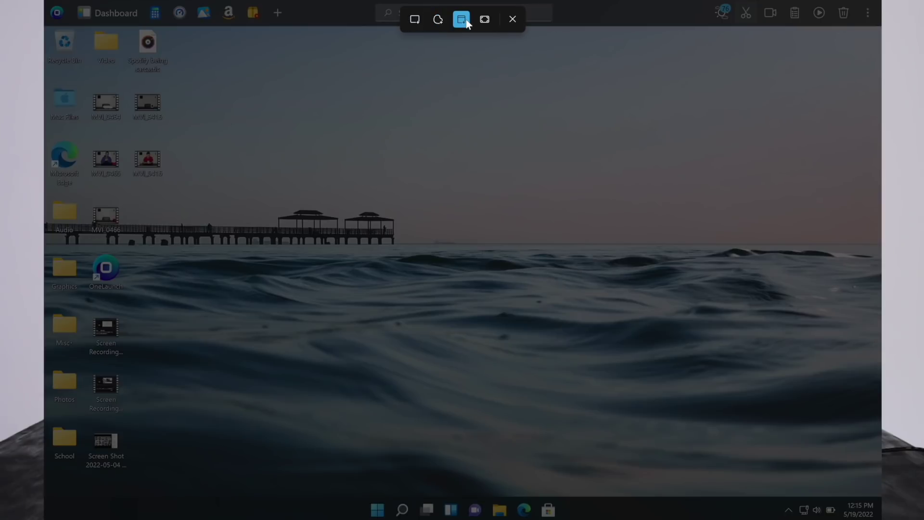
pyautogui.click(486, 24)
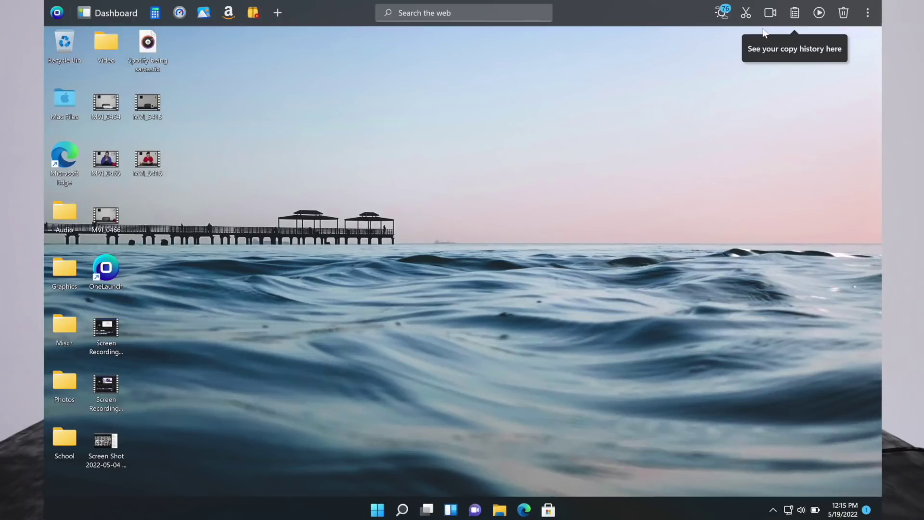
pyautogui.click(795, 12)
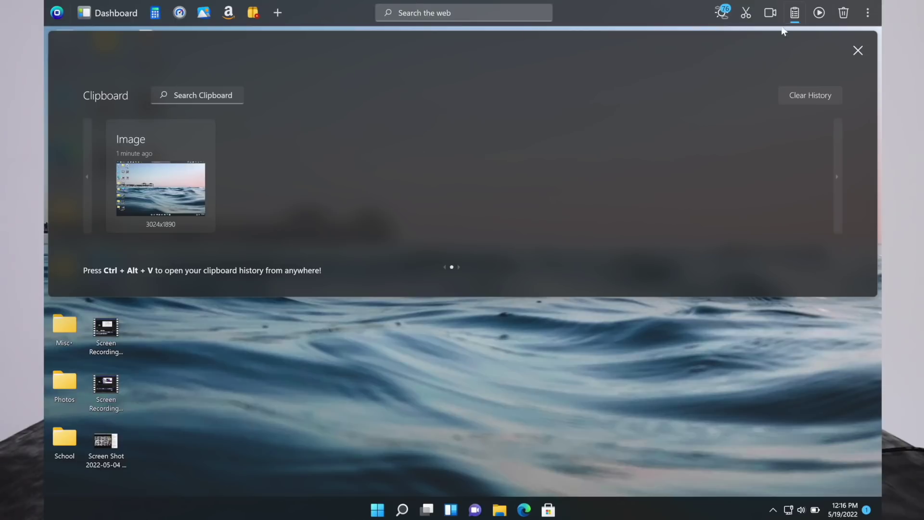
# - In Mic & Cam Privacy, toggle microphone and camera access off, on, then off again
pyautogui.click(771, 13)
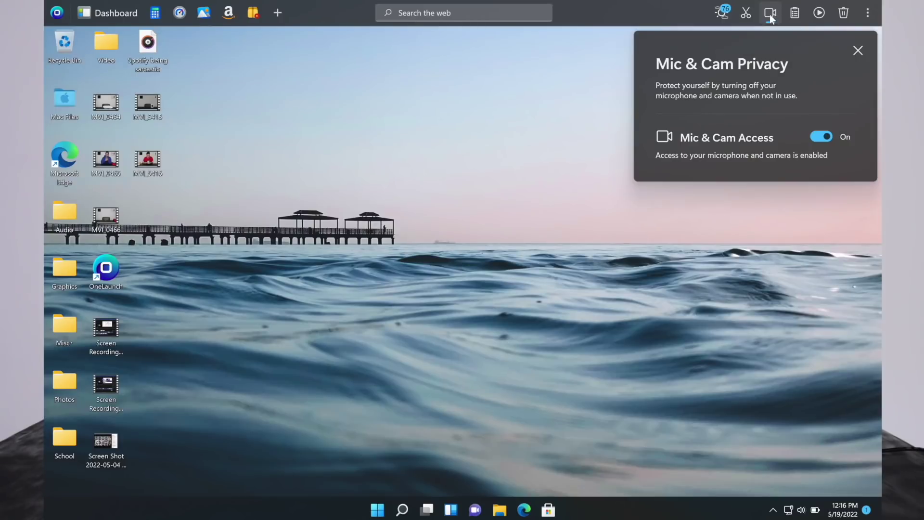
pyautogui.click(821, 138)
pyautogui.click(821, 137)
pyautogui.click(820, 136)
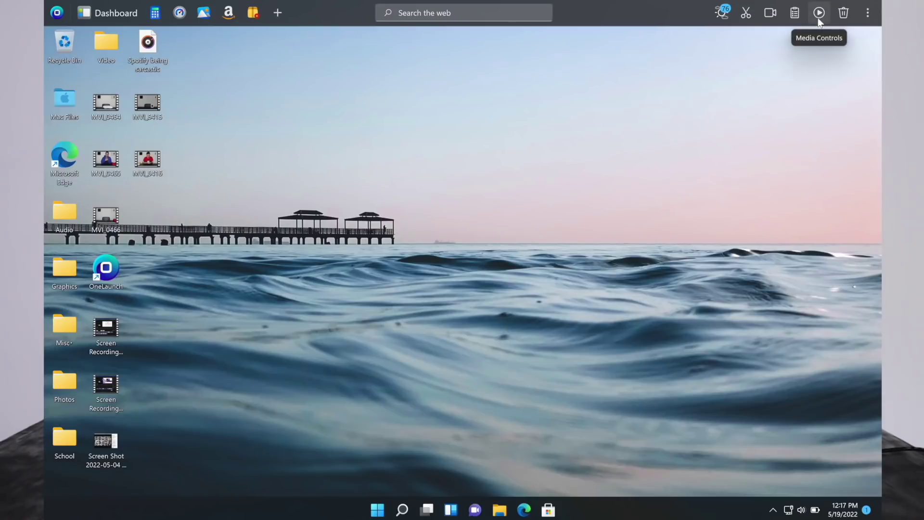
# - Play the MVI_5416 video from Media Controls, pause it, and close the media flyout
pyautogui.click(820, 20)
pyautogui.click(752, 106)
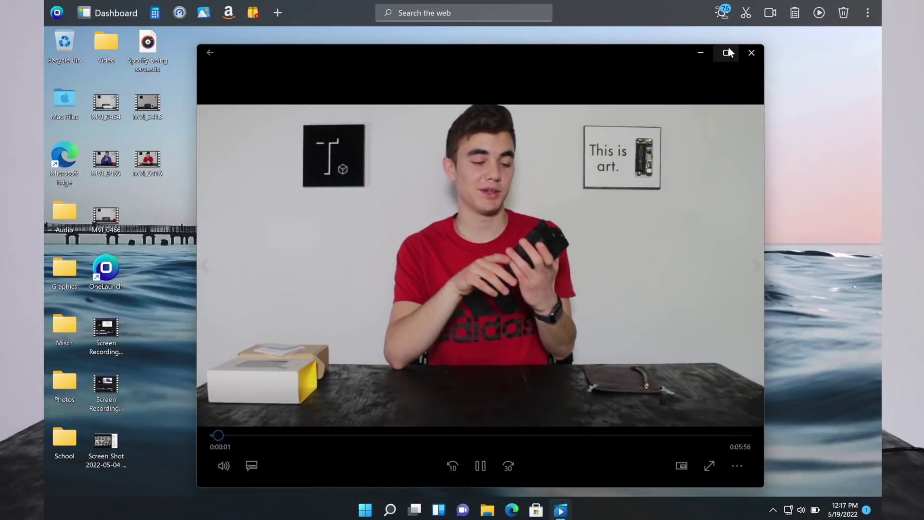
pyautogui.click(819, 13)
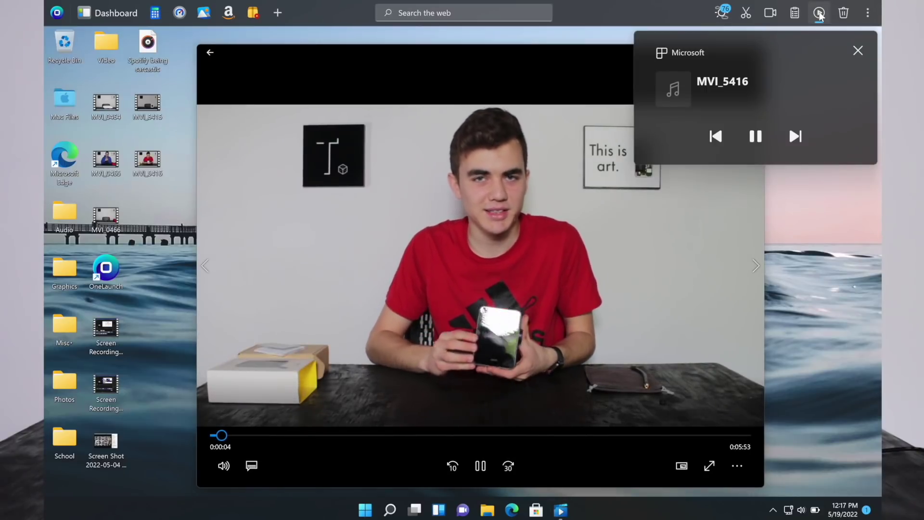
pyautogui.click(756, 136)
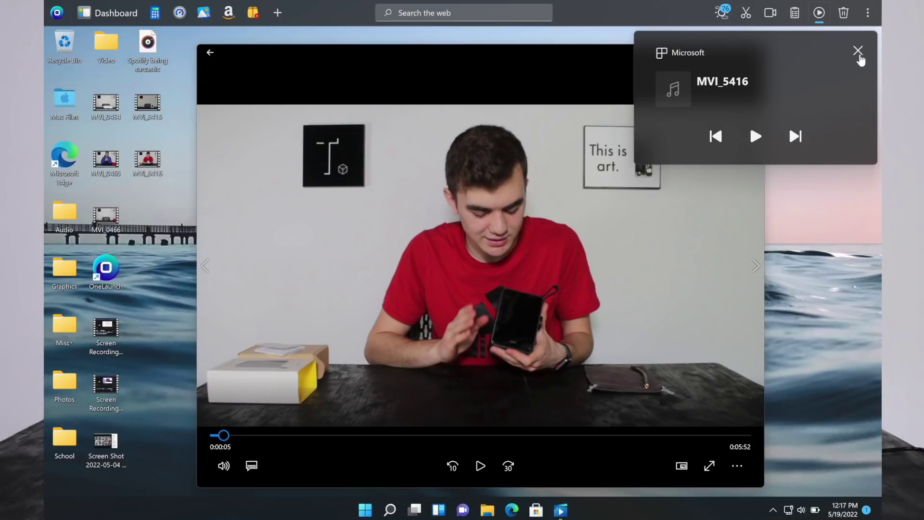
pyautogui.click(859, 52)
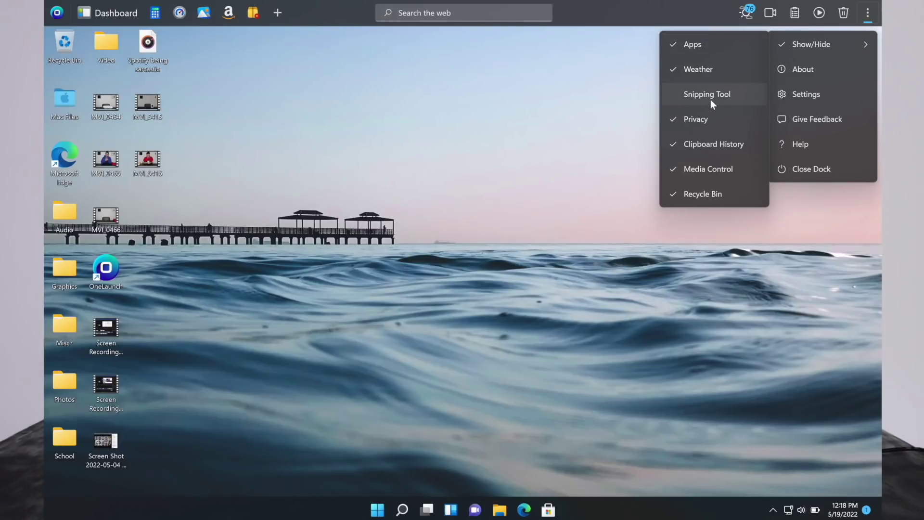
# - Hide and re-show Weather and Clipboard History on the dock
pyautogui.click(696, 75)
pyautogui.click(695, 76)
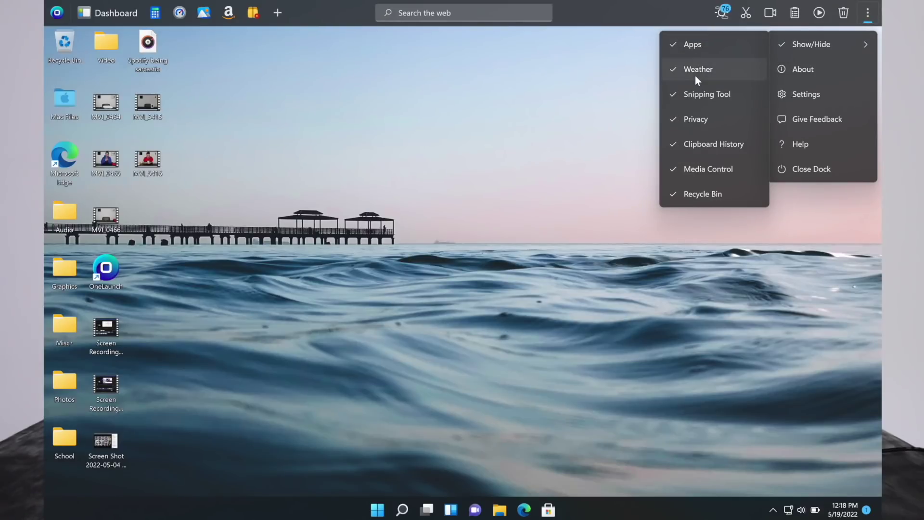
pyautogui.click(698, 137)
pyautogui.click(699, 140)
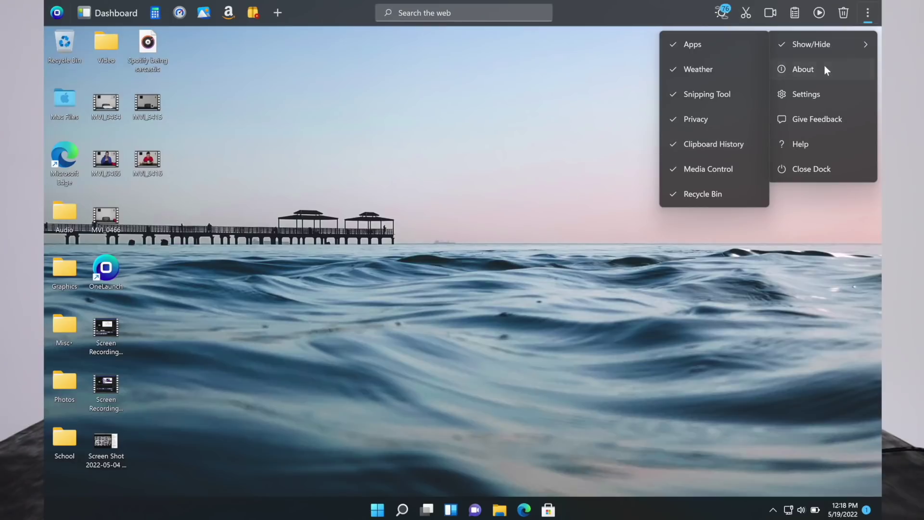
# - View the About OneLaunch information (version 5.2.1), then open OneLaunch Settings
pyautogui.click(824, 64)
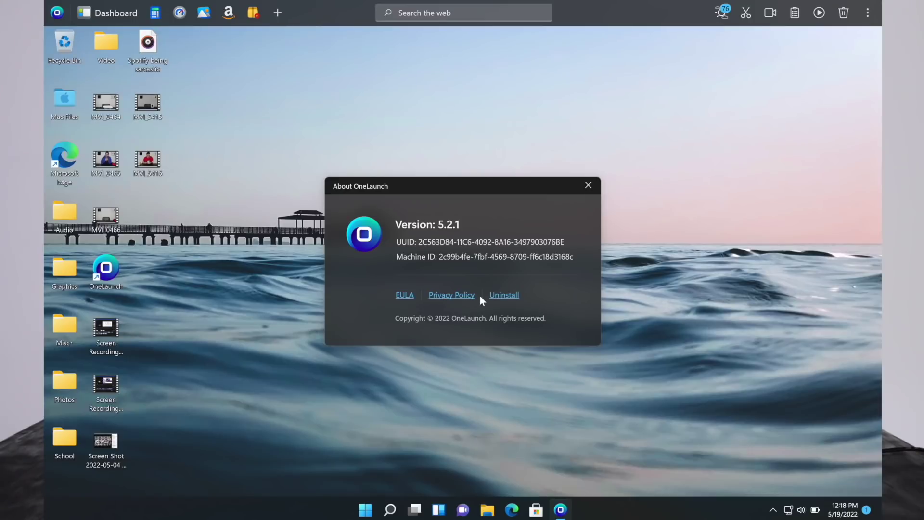
pyautogui.click(589, 185)
pyautogui.click(868, 12)
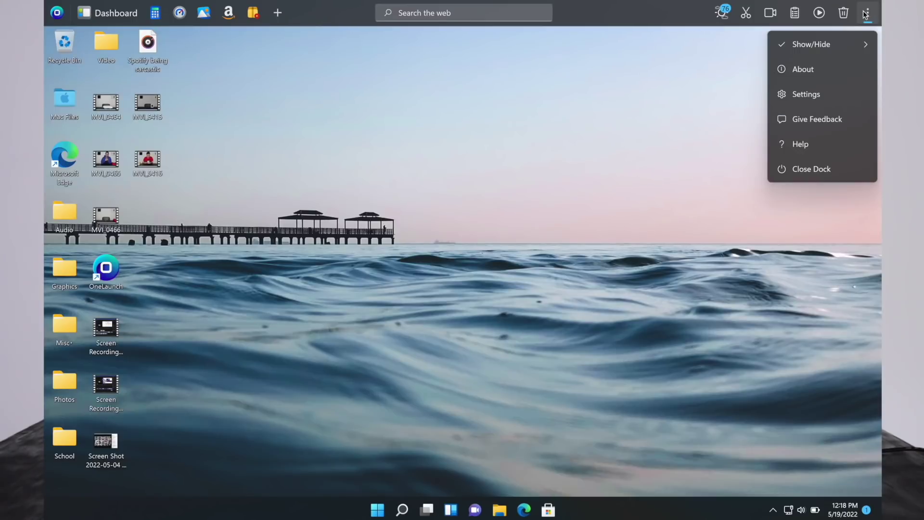
pyautogui.click(817, 95)
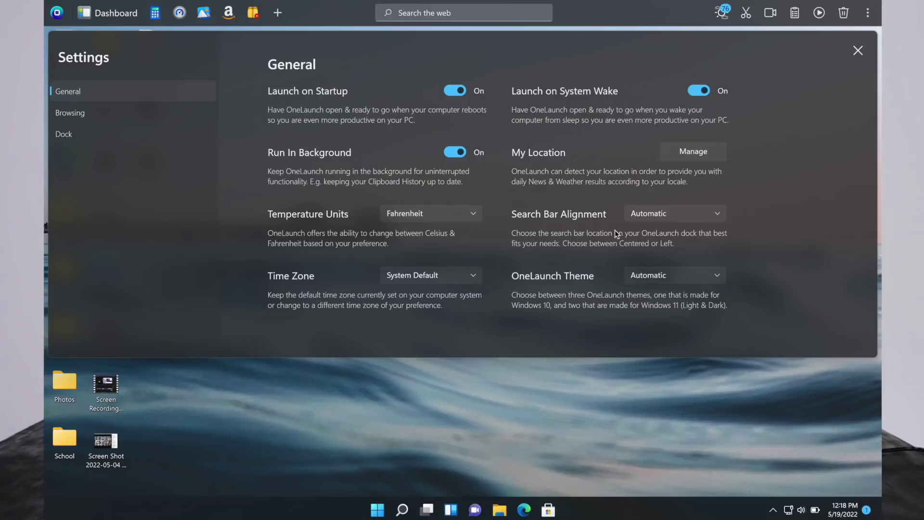
# - Set Search Bar Alignment to Center, then Left, then back to Center
pyautogui.click(689, 214)
pyautogui.click(689, 233)
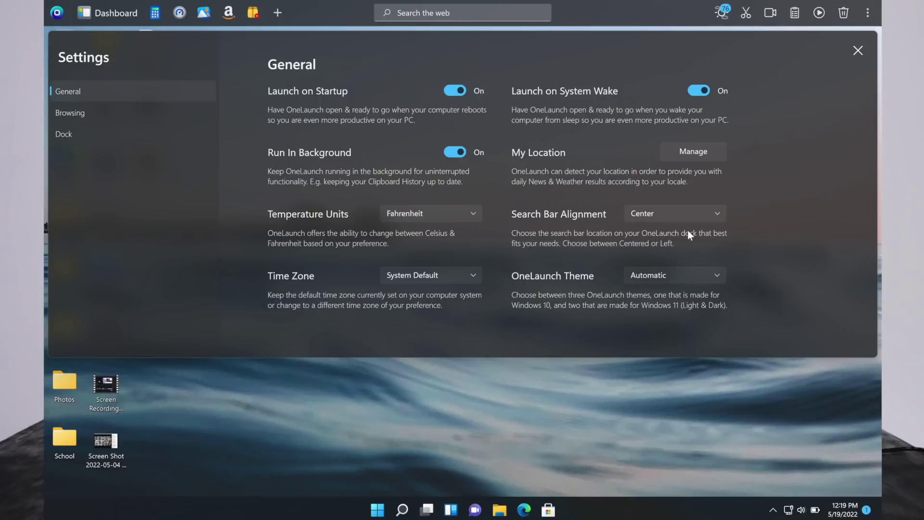
pyautogui.click(681, 216)
pyautogui.click(680, 247)
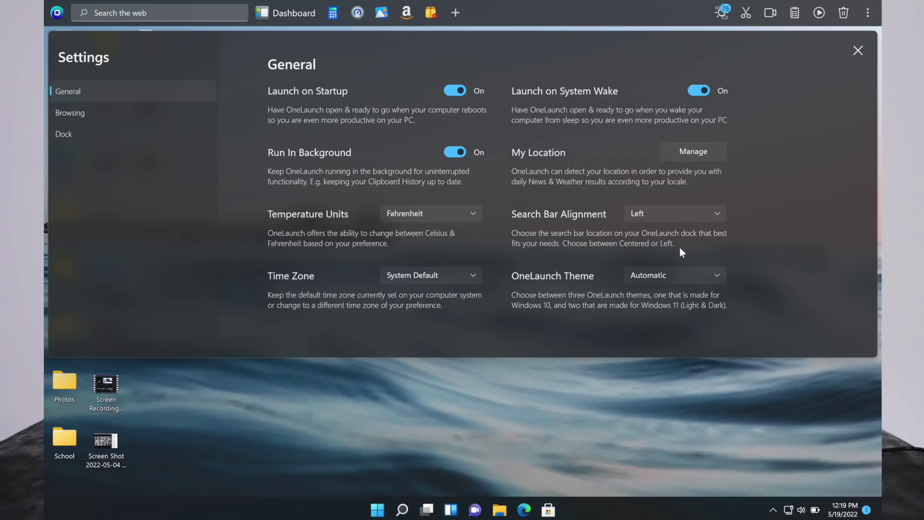
pyautogui.click(677, 218)
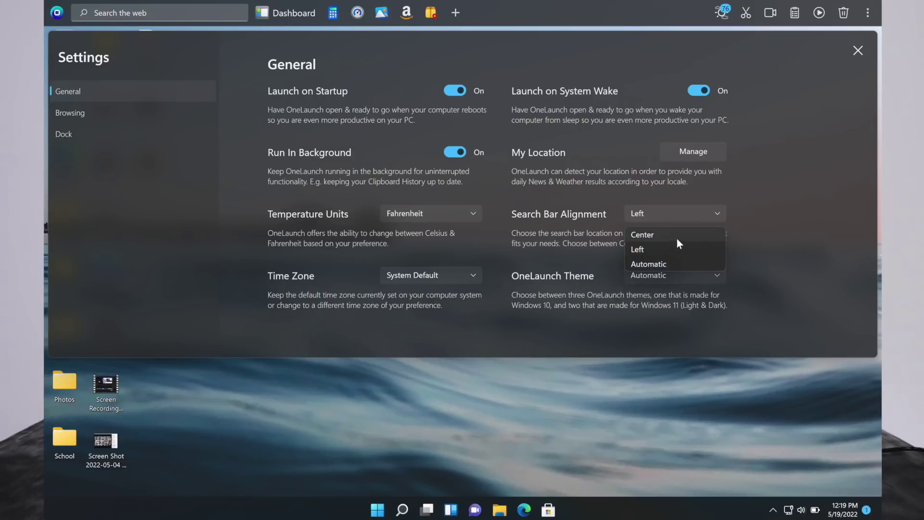
pyautogui.click(677, 236)
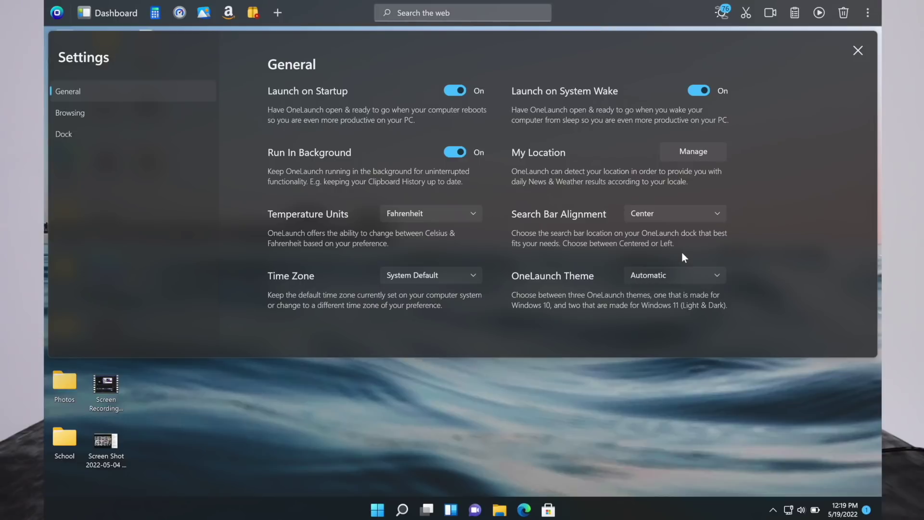
# - Try the Windows 11 (Dark), Windows 11 (Light) and Windows 10 themes, then restore Automatic and close Settings
pyautogui.click(690, 273)
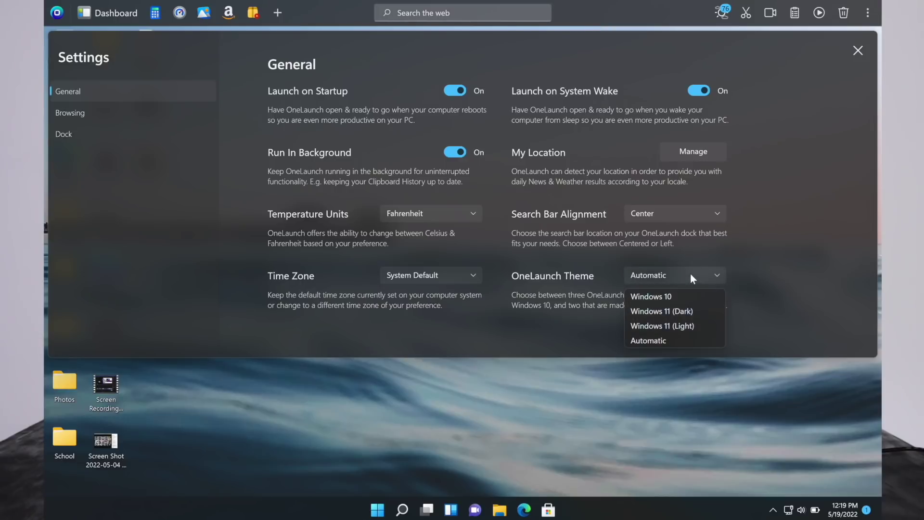
pyautogui.click(687, 311)
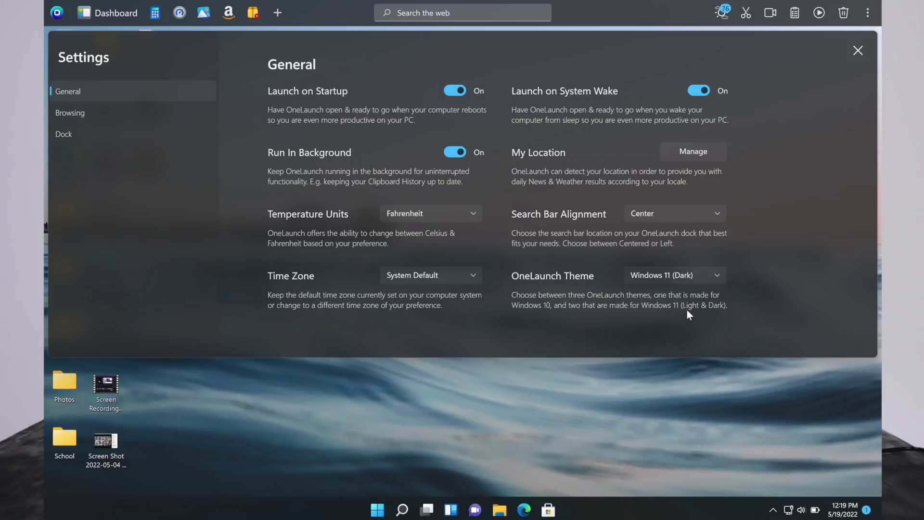
pyautogui.click(694, 276)
pyautogui.click(704, 325)
pyautogui.click(694, 274)
pyautogui.click(698, 293)
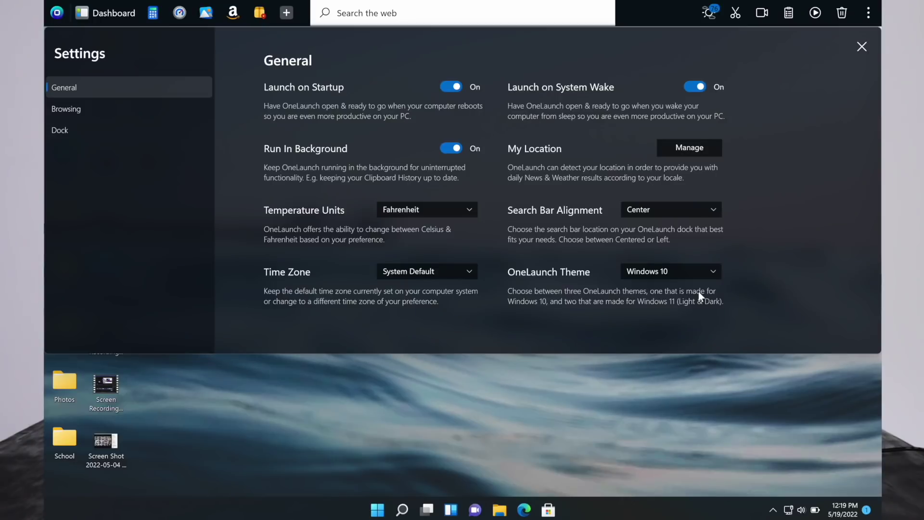
pyautogui.click(680, 272)
pyautogui.click(673, 327)
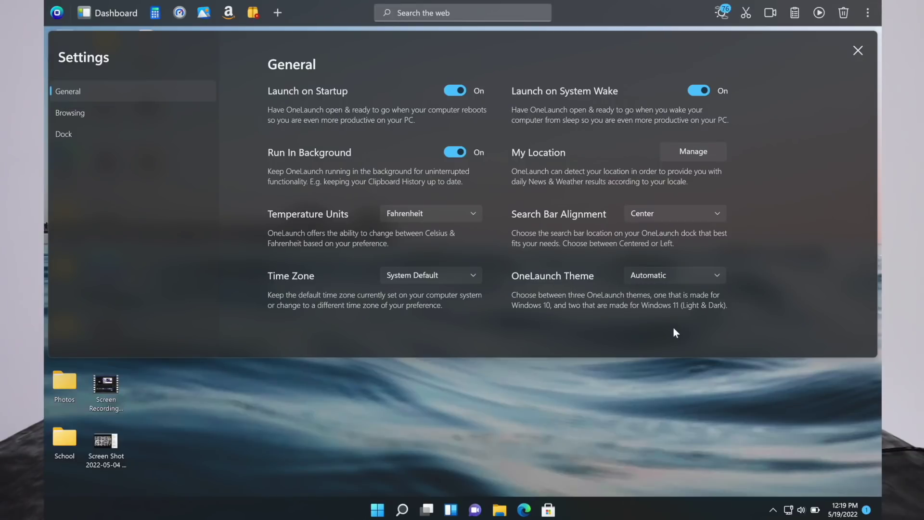
pyautogui.click(858, 51)
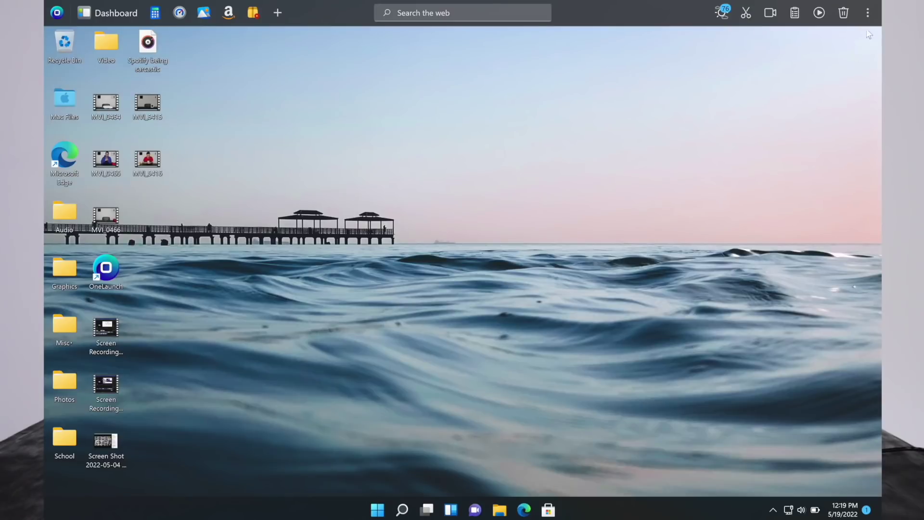
# - Close the OneLaunch dock and relaunch it from the desktop shortcut
pyautogui.click(872, 15)
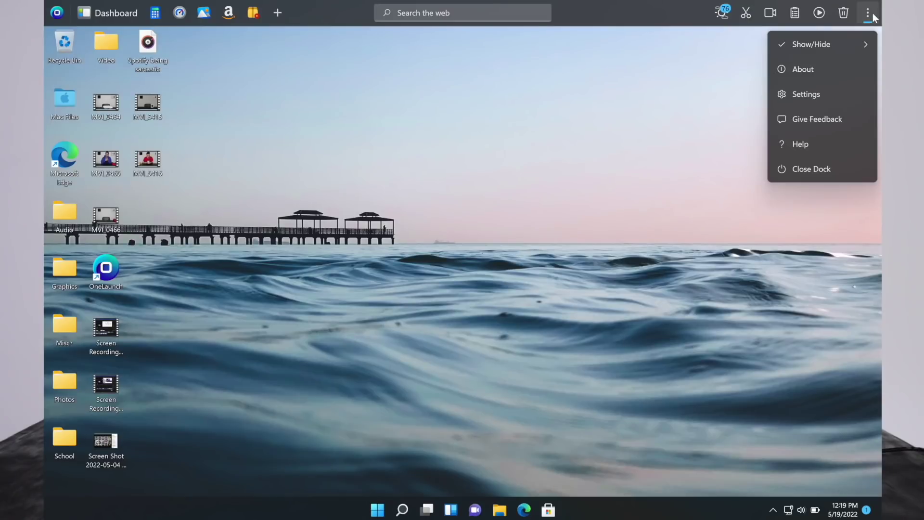
pyautogui.click(821, 171)
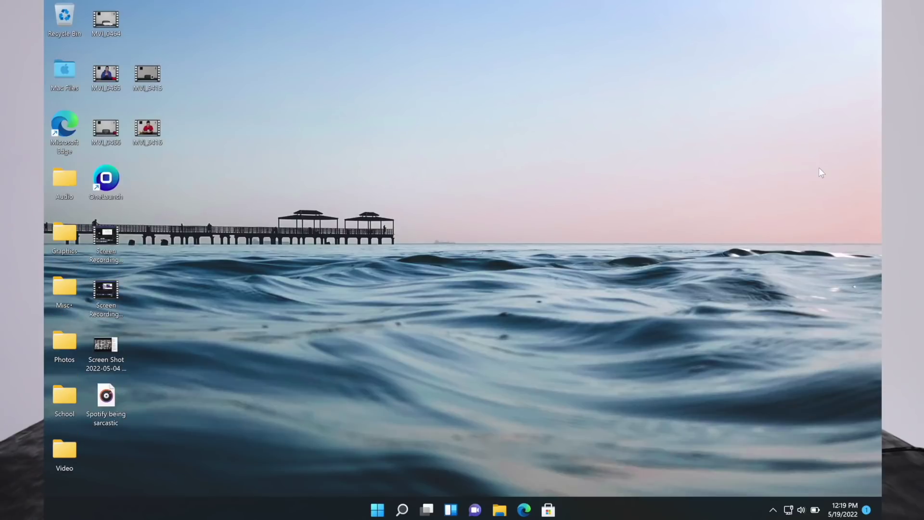
pyautogui.doubleClick(106, 178)
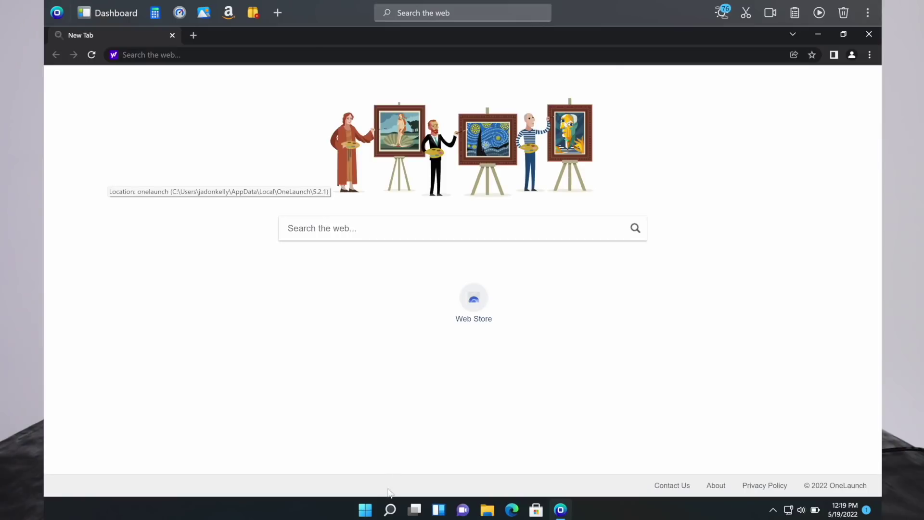